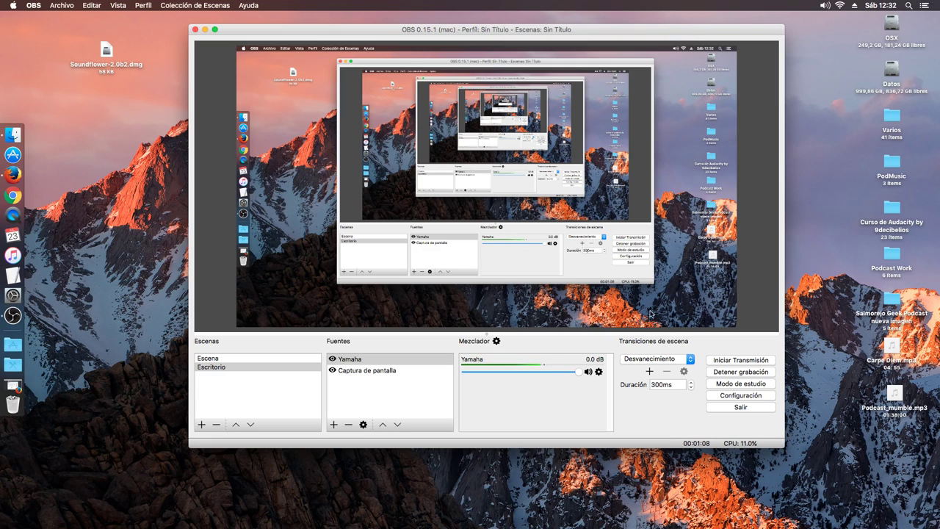
# Step: Look through the source types that can be added to the Escritorio scene, leaving the list without adding any
pyautogui.moveTo(412, 33); pyautogui.dragTo(407, 47)
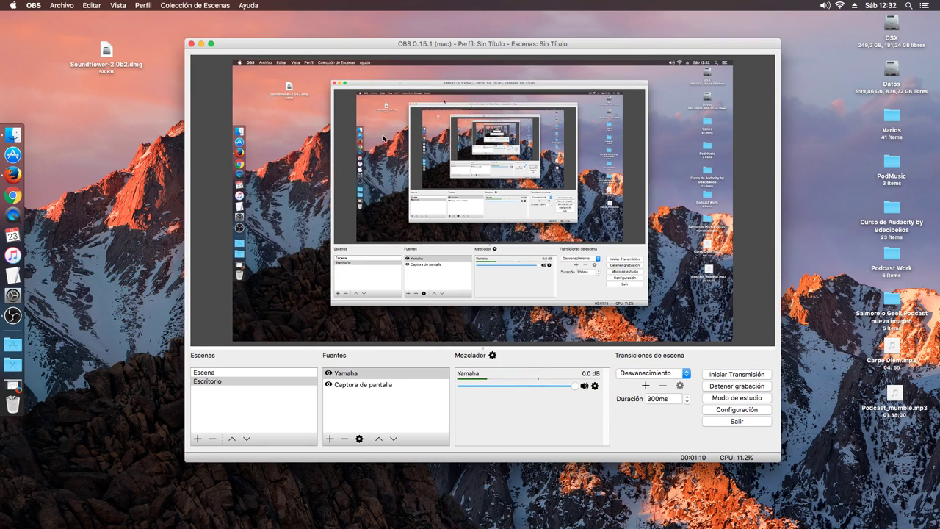
pyautogui.click(330, 439)
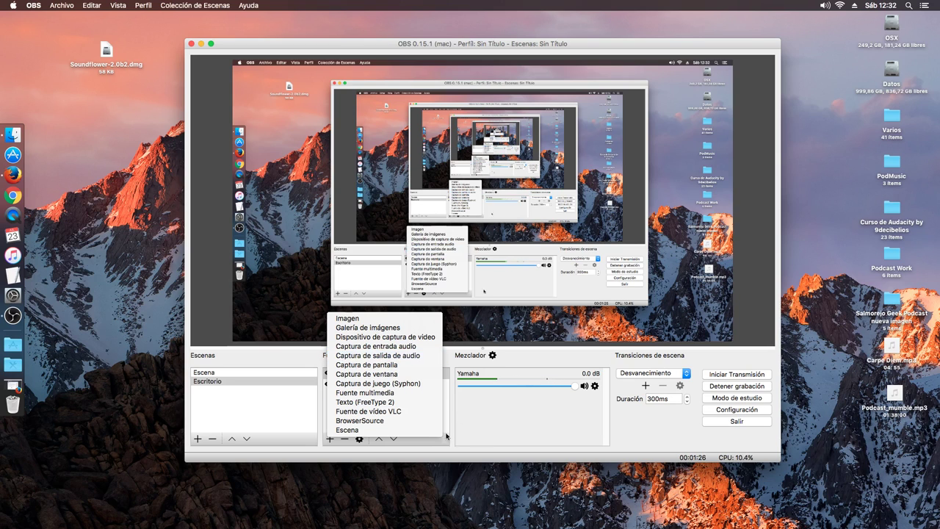
pyautogui.click(281, 413)
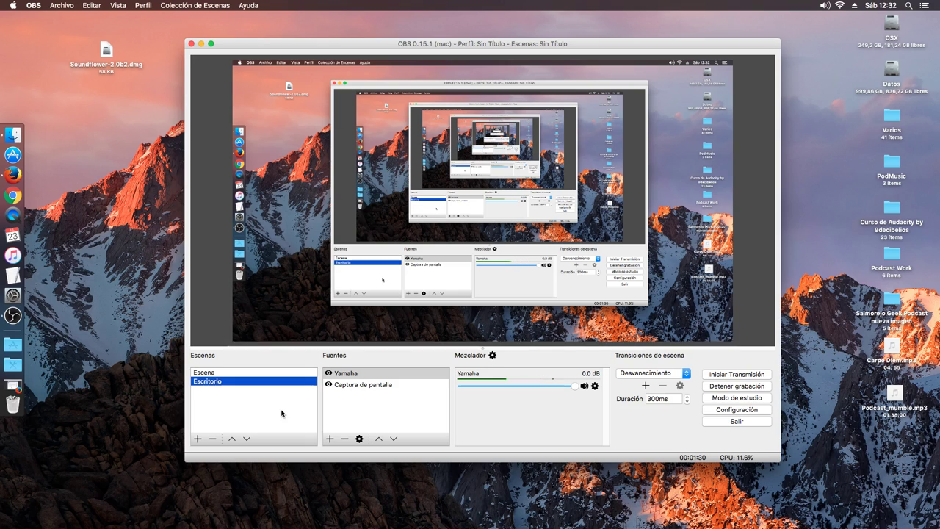
# Step: Switch to Firefox to view the Rogue Amoeba Soundflower page and minimize the browser window
pyautogui.click(108, 52)
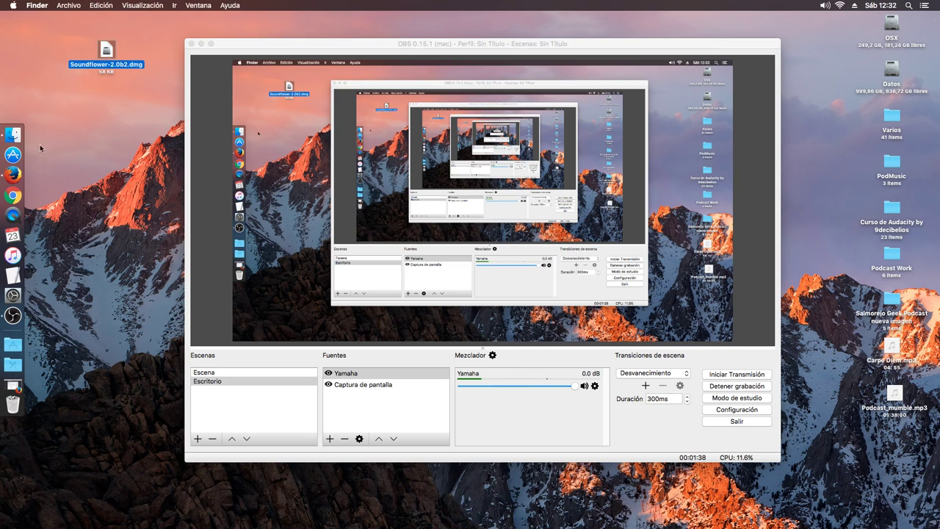
pyautogui.click(17, 176)
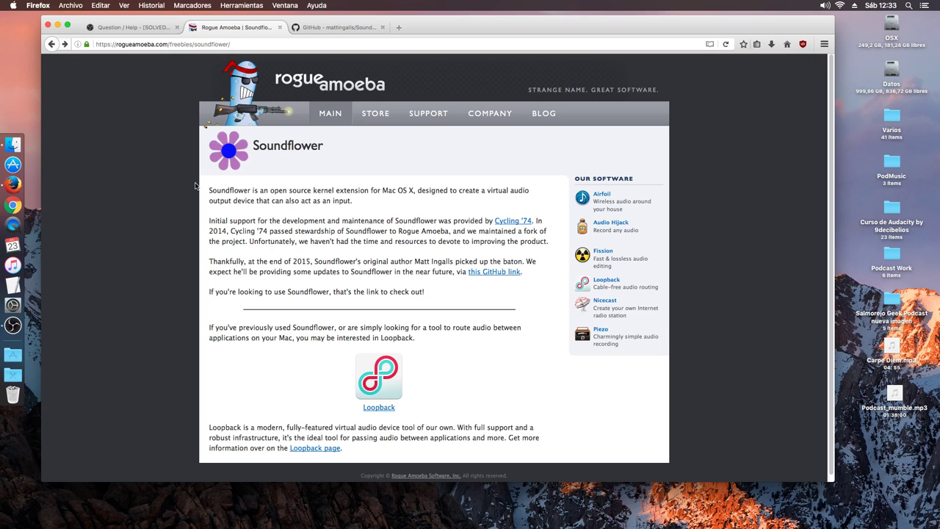
pyautogui.click(58, 26)
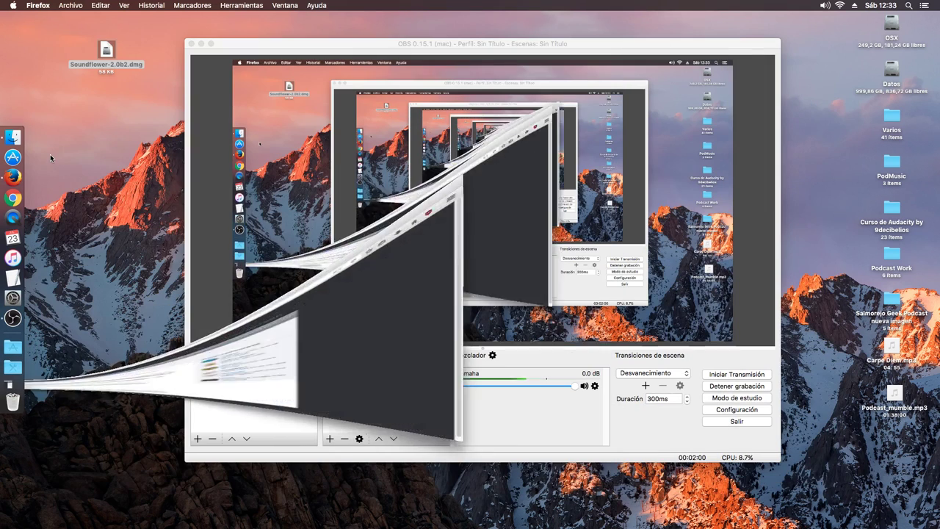
pyautogui.moveTo(279, 45); pyautogui.dragTo(289, 54)
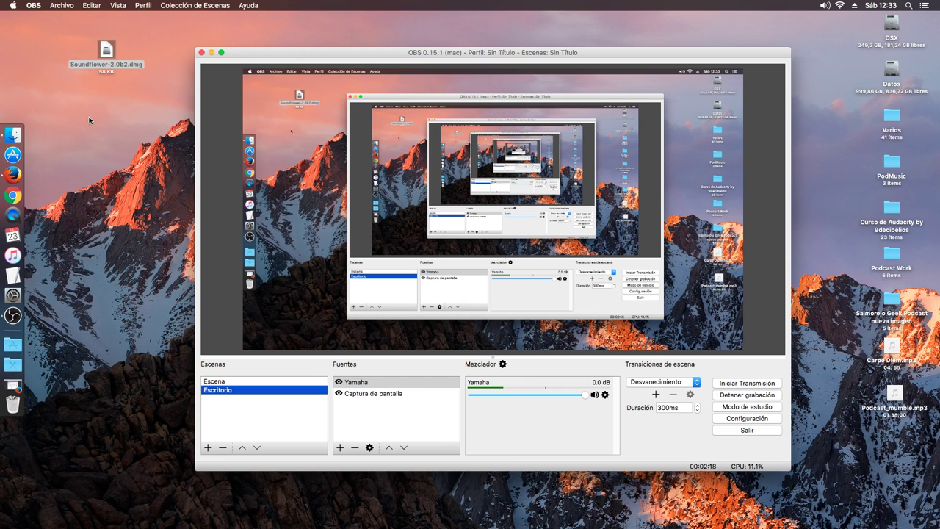
# Step: Switch to Firefox and open the Loopback product page from the Soundflower page in a new tab
pyautogui.click(20, 168)
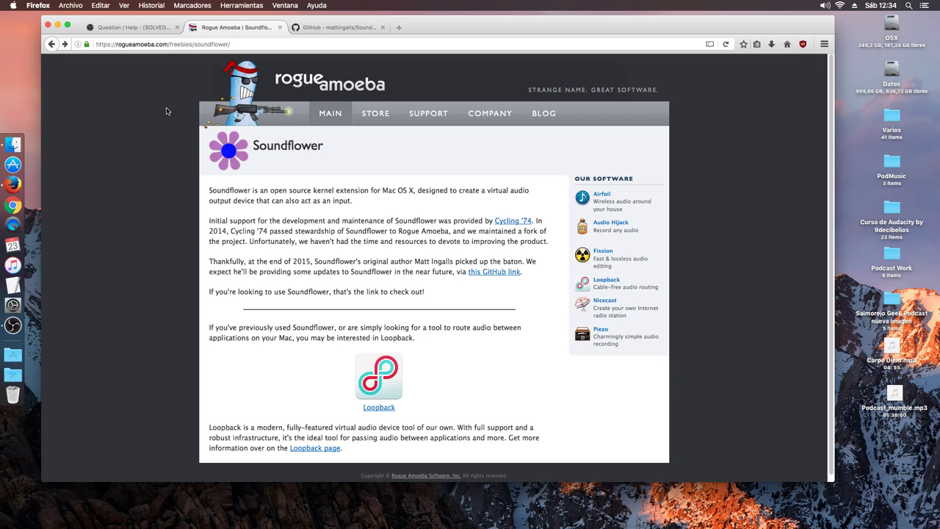
pyautogui.rightClick(606, 281)
pyautogui.click(623, 283)
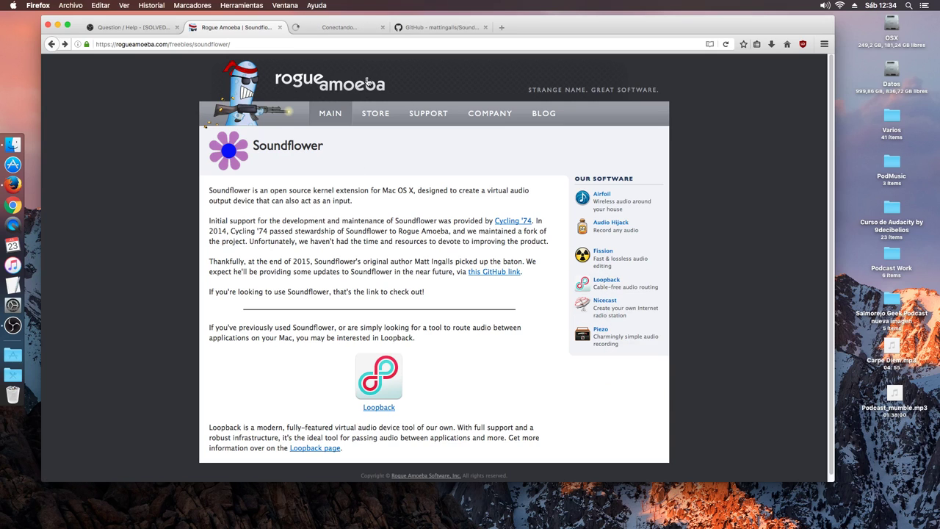
pyautogui.click(327, 28)
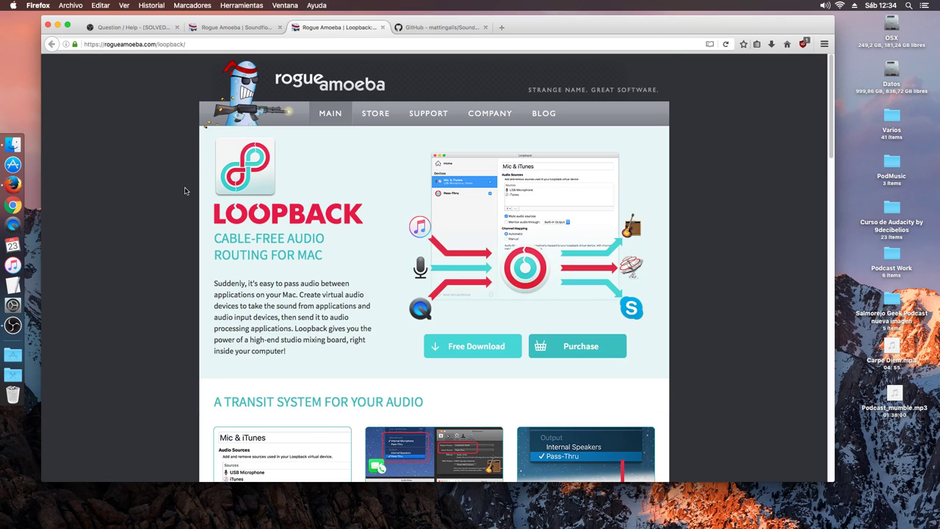
# Step: Read through the Loopback product page and open its purchase page to check the price
pyautogui.scroll(-3, 189, 190)
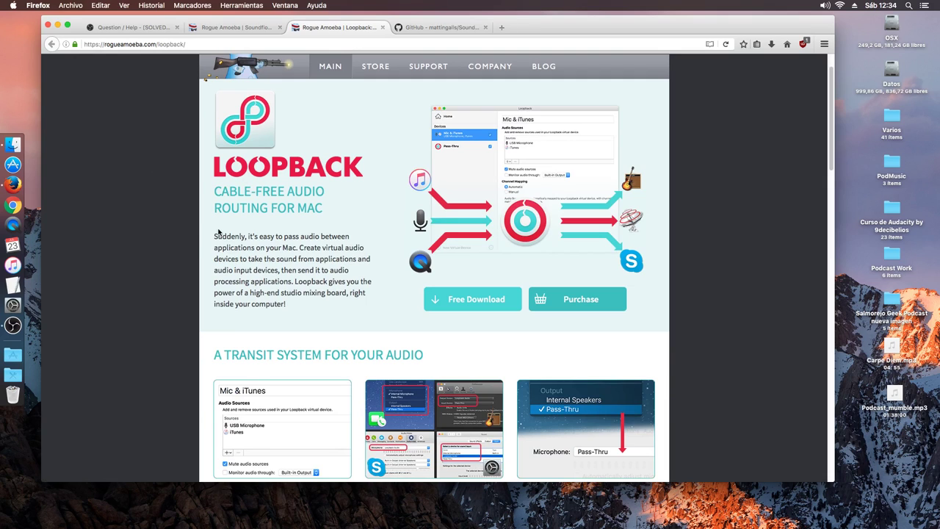
pyautogui.scroll(-15, 218, 232)
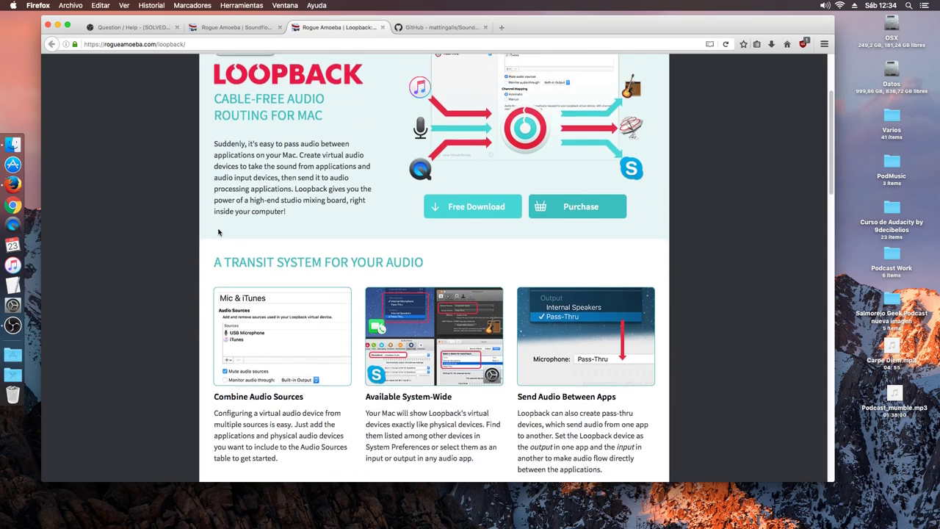
pyautogui.scroll(-10, 221, 227)
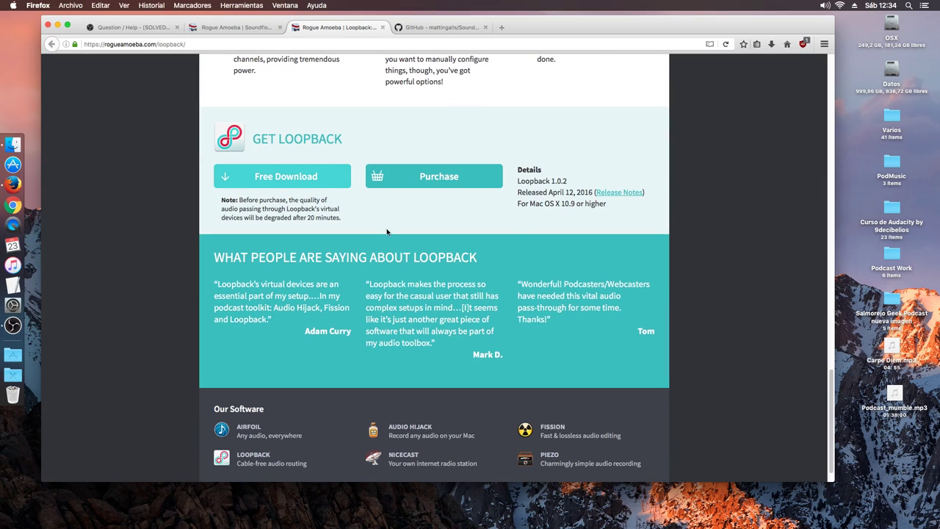
pyautogui.click(434, 180)
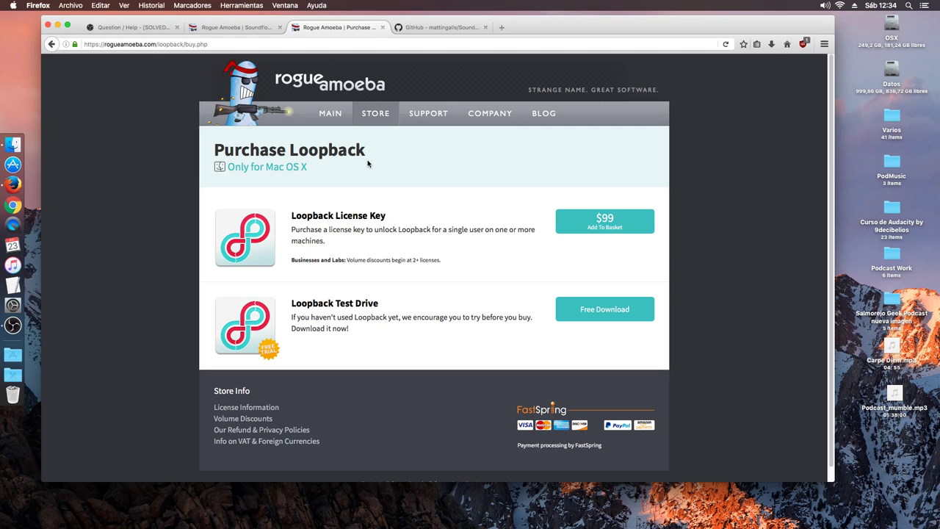
# Step: Open Soundflower's GitHub repository from the Rogue Amoeba Soundflower page and follow the ReadMe link to the 2.0b2 release
pyautogui.click(236, 29)
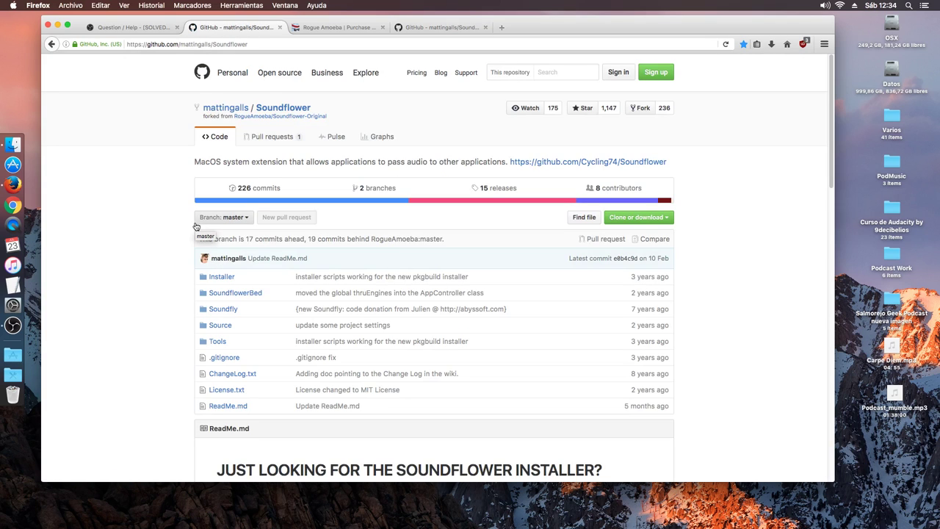
pyautogui.scroll(-2, 196, 226)
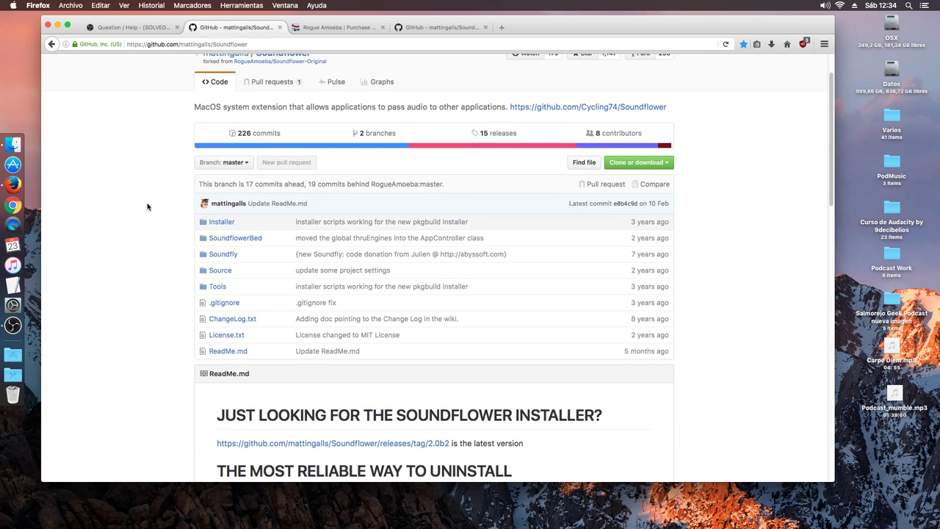
pyautogui.scroll(-4, 220, 213)
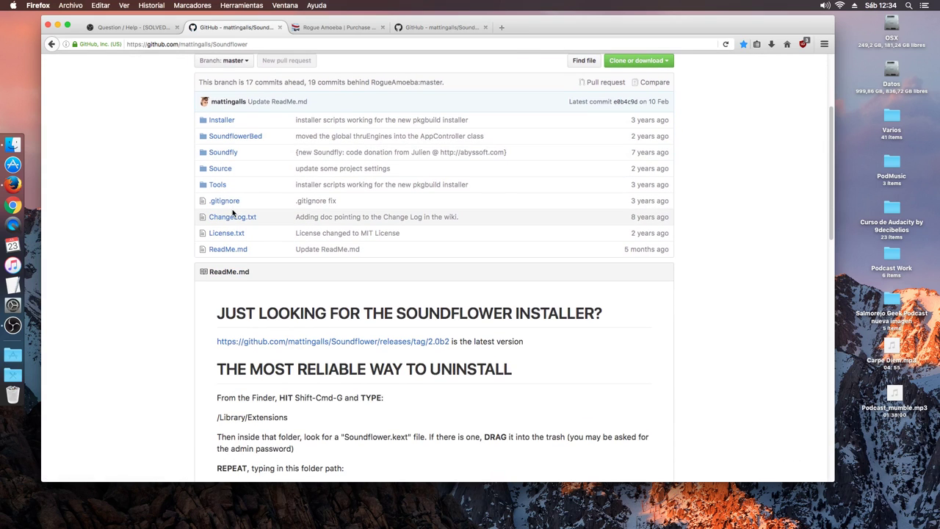
pyautogui.scroll(-2, 441, 192)
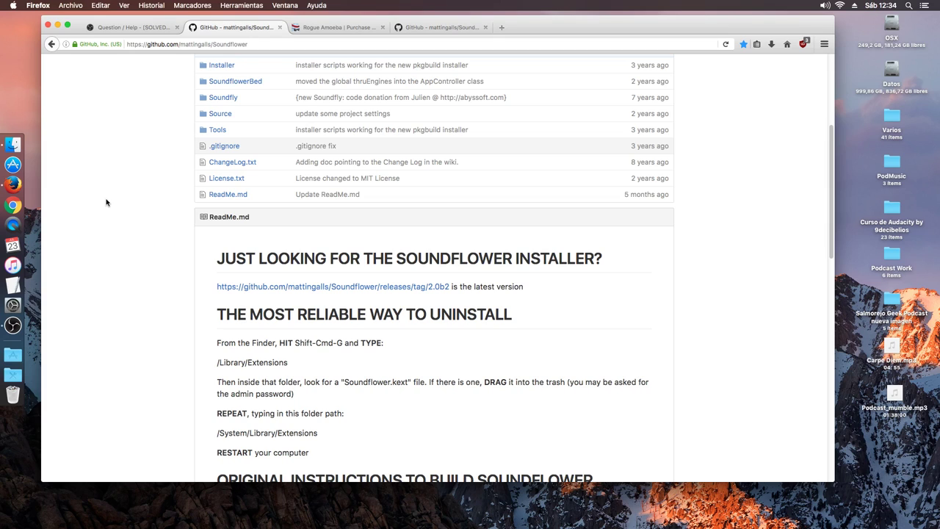
pyautogui.click(333, 291)
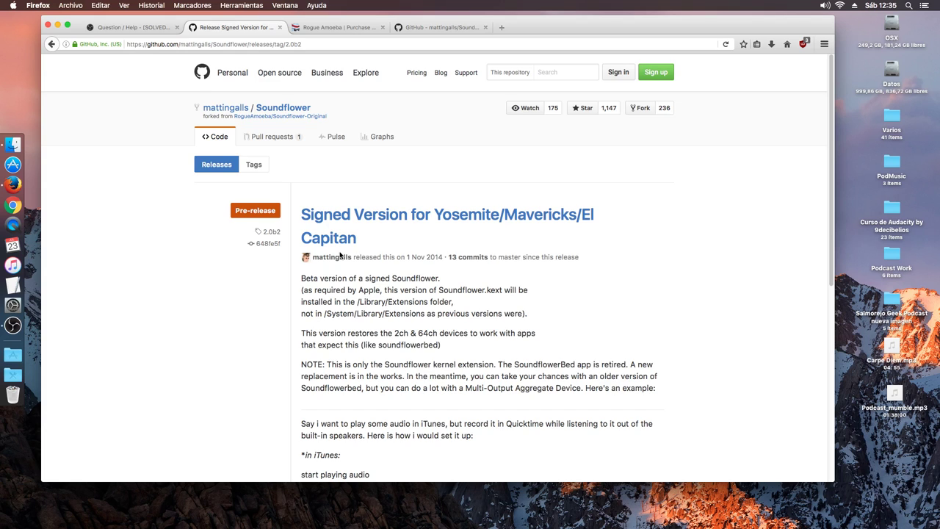
# Step: Examine the 2.0b2 release notes, highlighting the /Library/Extensions and /System/Library/Extensions paths, and find the Soundflower-2.0b2.dmg download
pyautogui.scroll(-5, 345, 250)
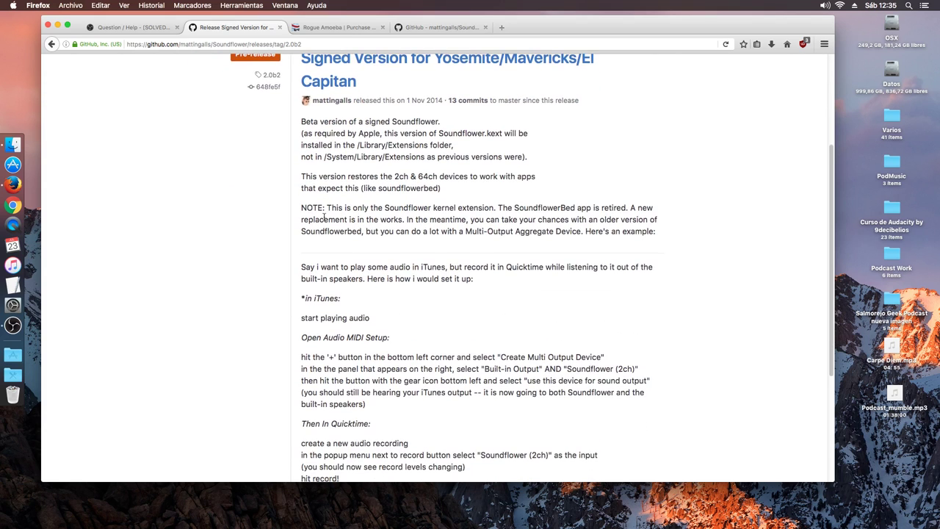
pyautogui.scroll(2, 324, 218)
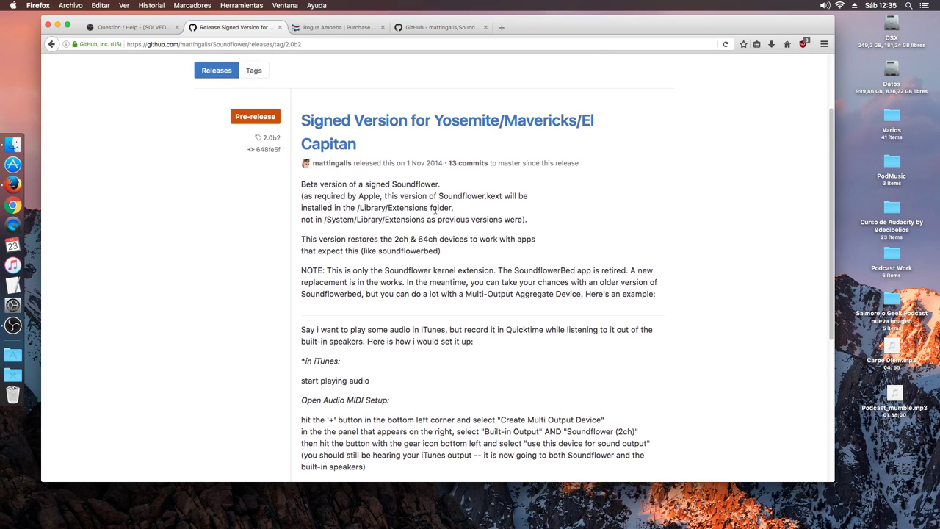
pyautogui.moveTo(429, 209); pyautogui.dragTo(355, 208)
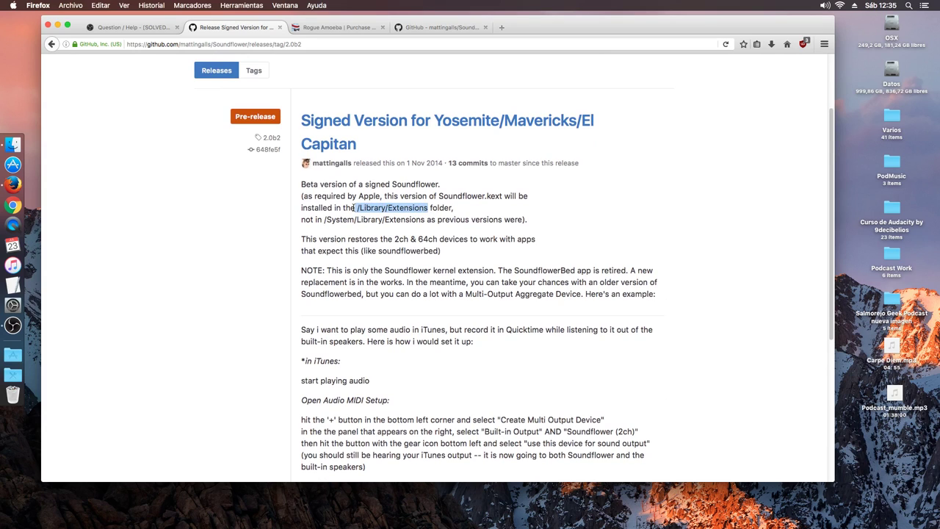
pyautogui.click(425, 223)
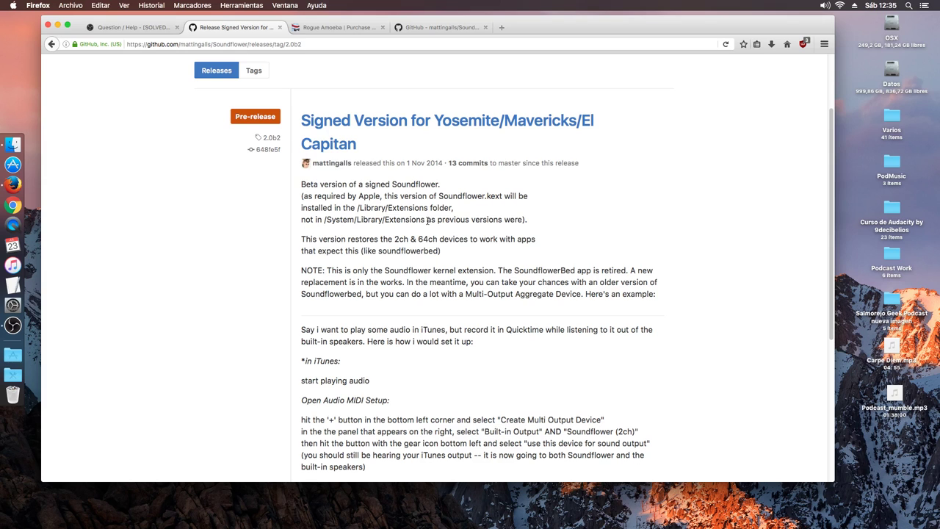
pyautogui.moveTo(425, 220); pyautogui.dragTo(325, 220)
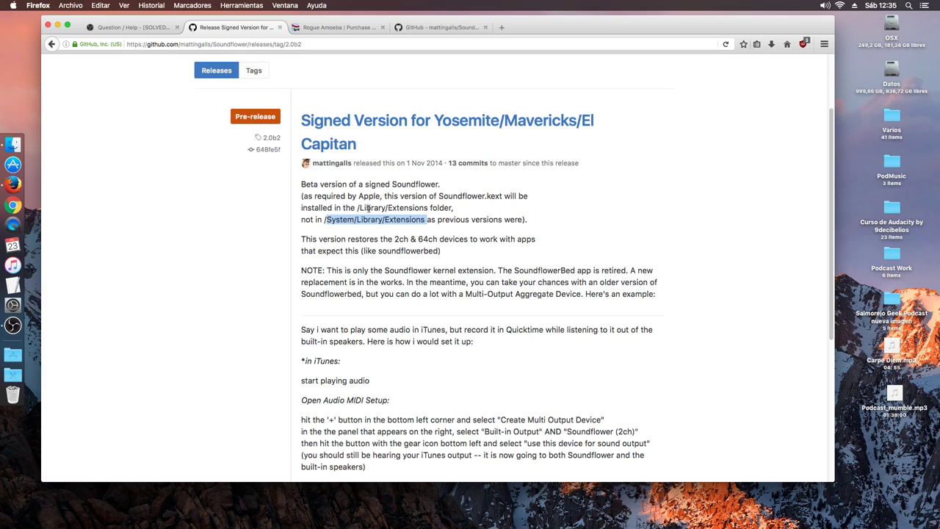
pyautogui.click(420, 206)
pyautogui.scroll(-5, 378, 221)
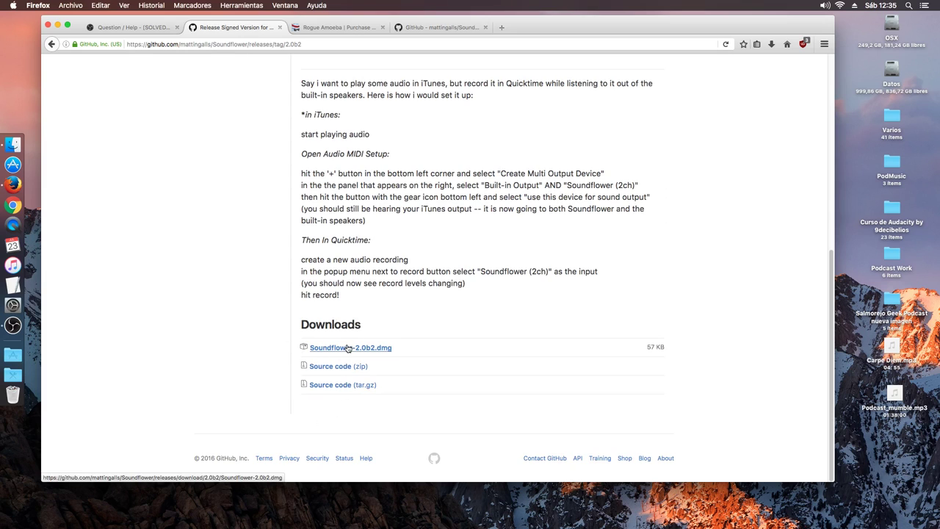
pyautogui.click(347, 354)
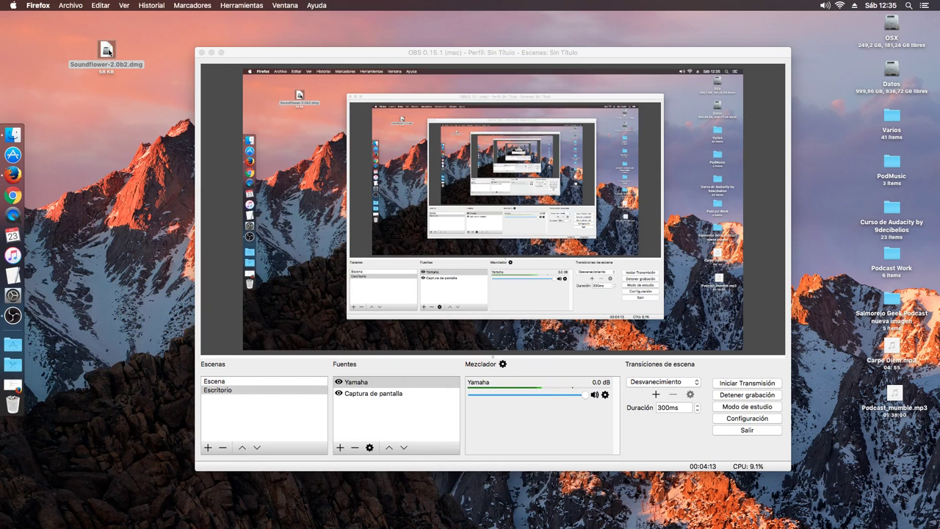
# Step: Mount the Soundflower-2.0b2.dmg disk image from the desktop
pyautogui.click(106, 55)
pyautogui.click(104, 90)
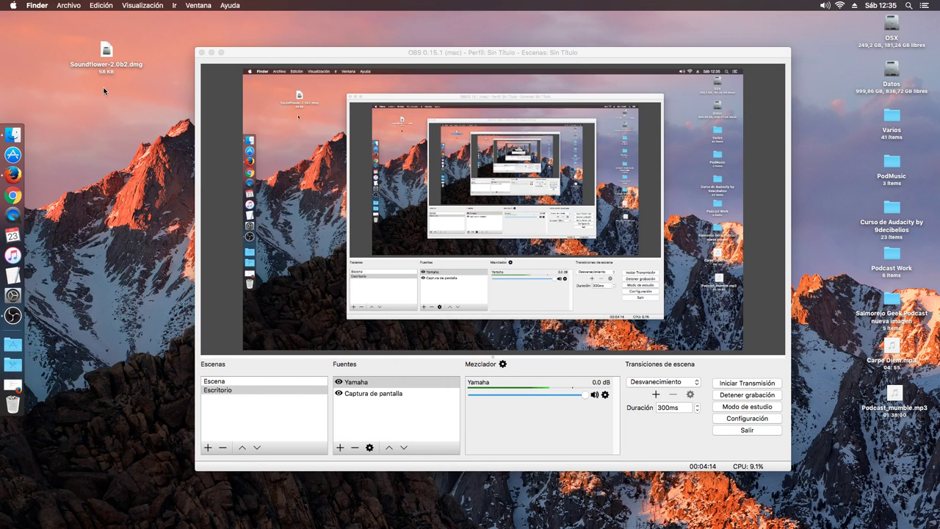
pyautogui.doubleClick(107, 51)
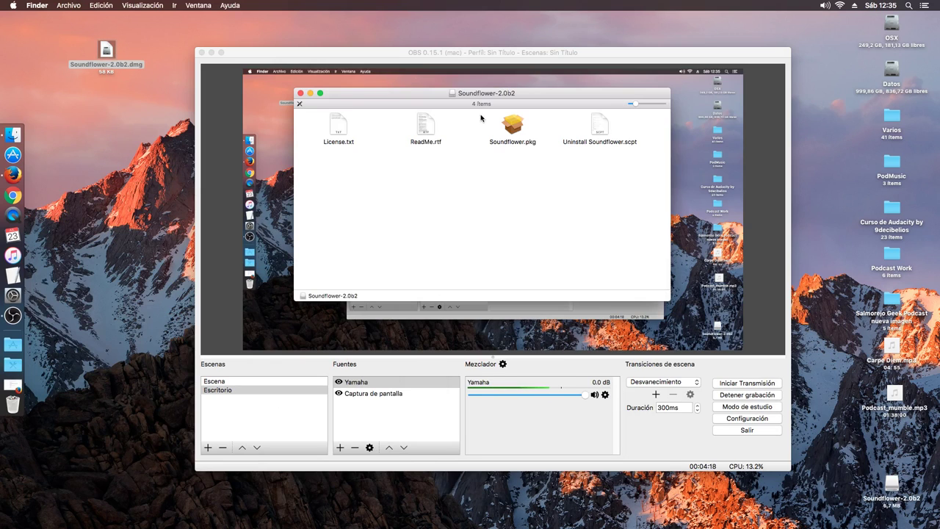
# Step: Launch the Soundflower.pkg installer to view its introduction and close it without installing
pyautogui.click(519, 130)
pyautogui.doubleClick(518, 129)
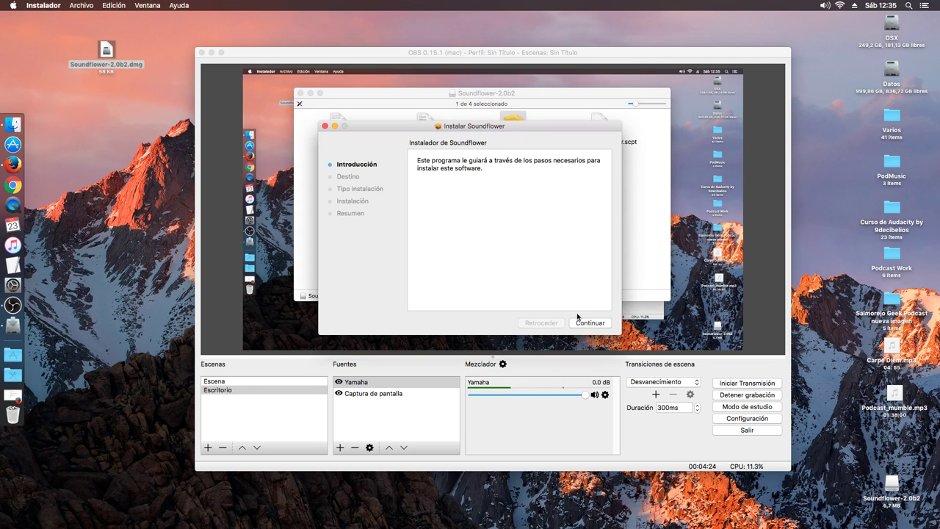
pyautogui.click(325, 126)
pyautogui.click(463, 212)
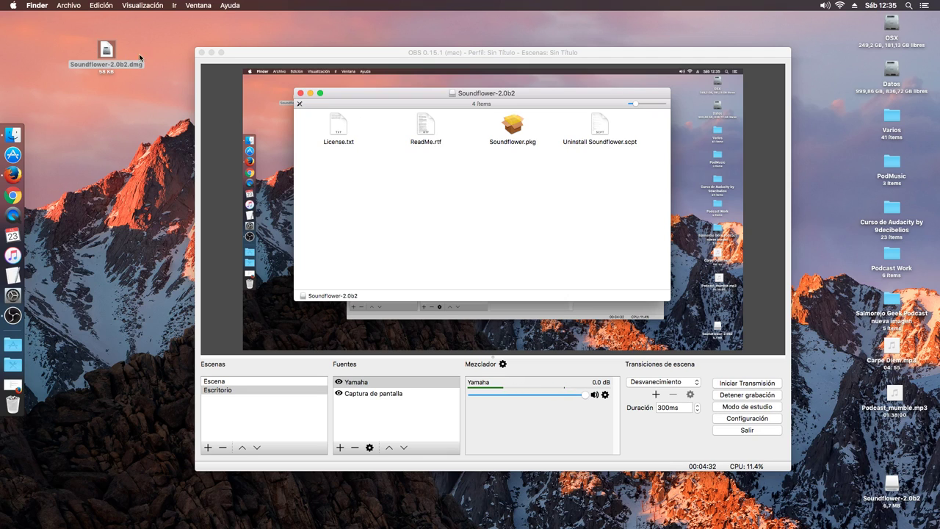
# Step: Point out the Uninstall Soundflower.scpt script, close the disk image window and eject the Soundflower-2.0b2 volume
pyautogui.click(601, 129)
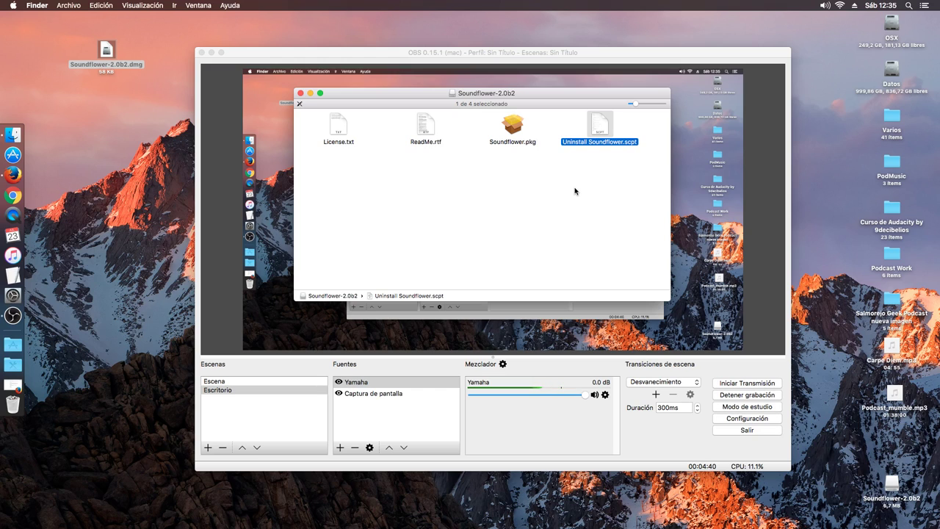
pyautogui.click(301, 93)
pyautogui.click(892, 485)
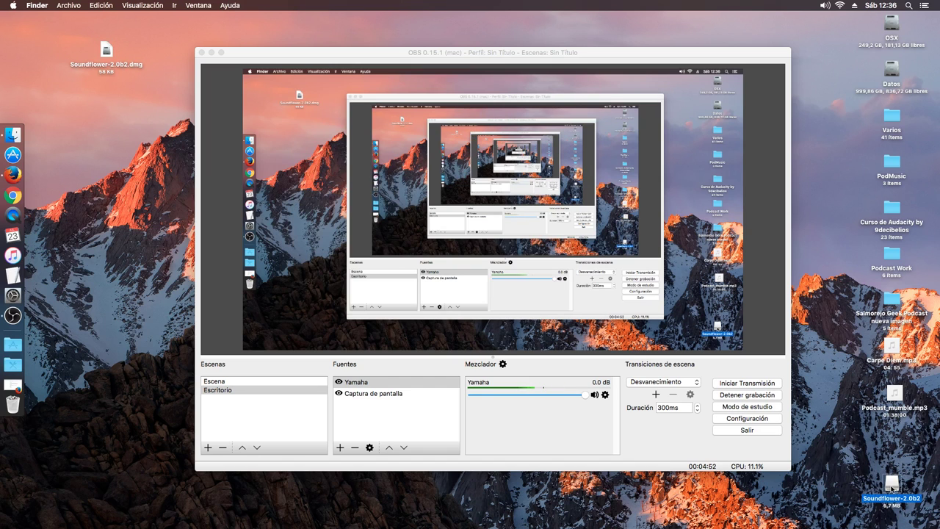
pyautogui.rightClick(891, 486)
pyautogui.click(793, 389)
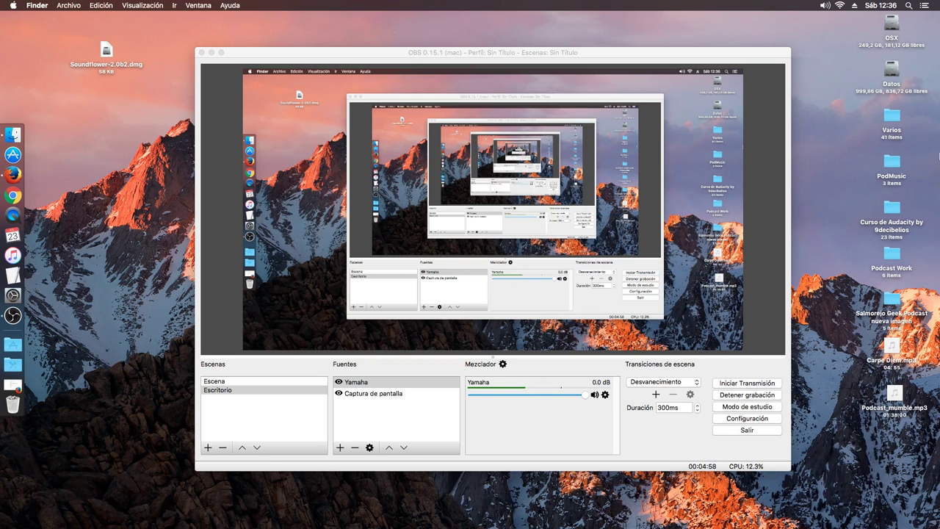
# Step: Browse the OSX disk to Librería/Extensions, point out Soundflower.kext and close the folder window
pyautogui.doubleClick(892, 26)
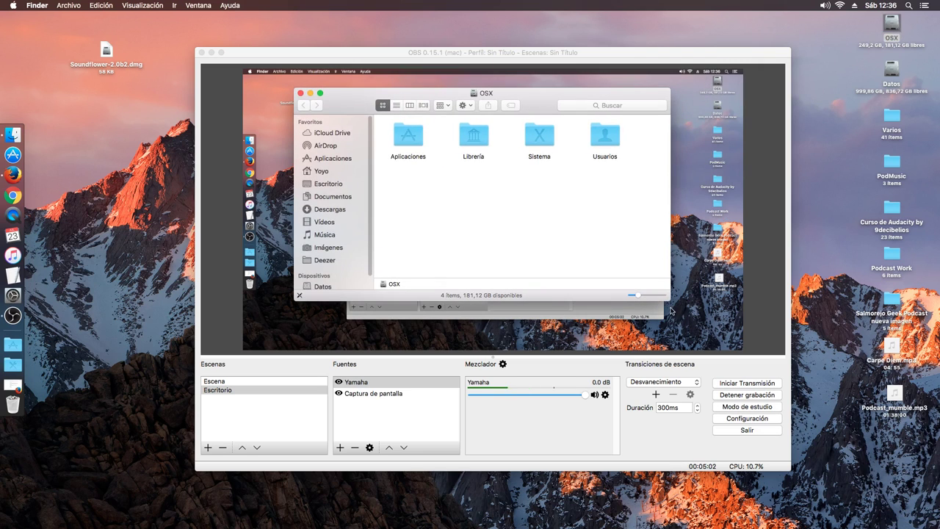
pyautogui.moveTo(663, 300); pyautogui.dragTo(752, 390)
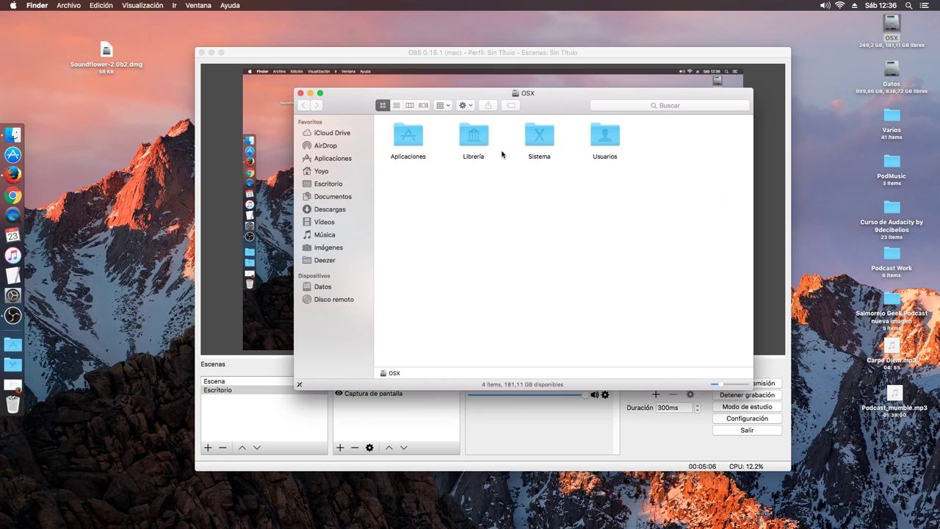
pyautogui.doubleClick(479, 142)
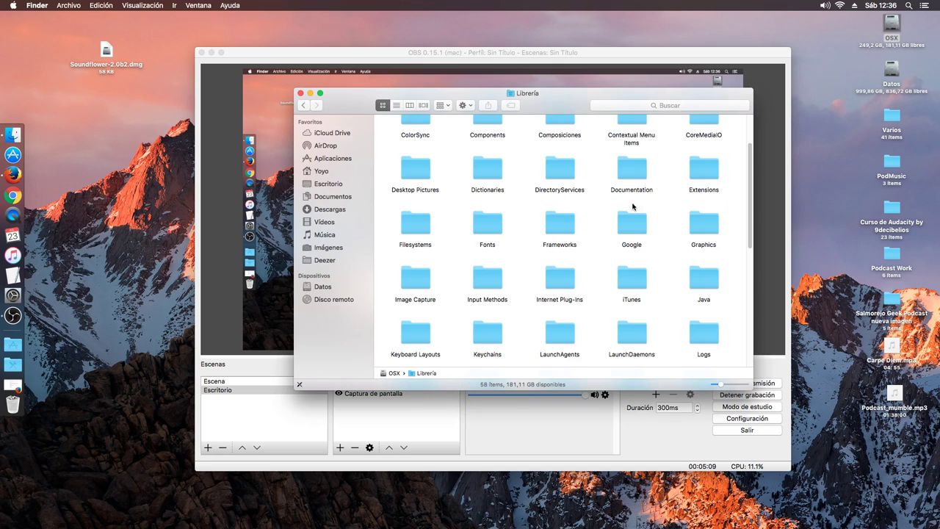
pyautogui.doubleClick(698, 174)
pyautogui.click(420, 253)
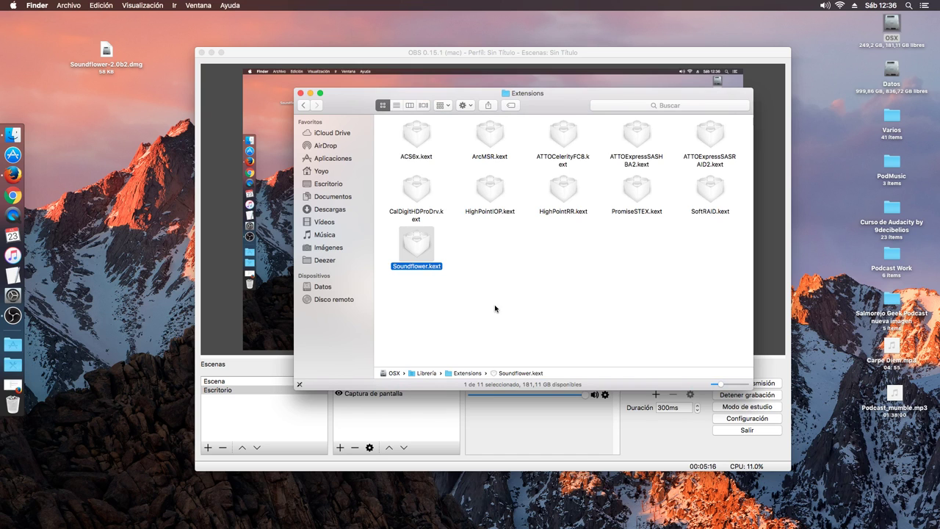
pyautogui.click(300, 93)
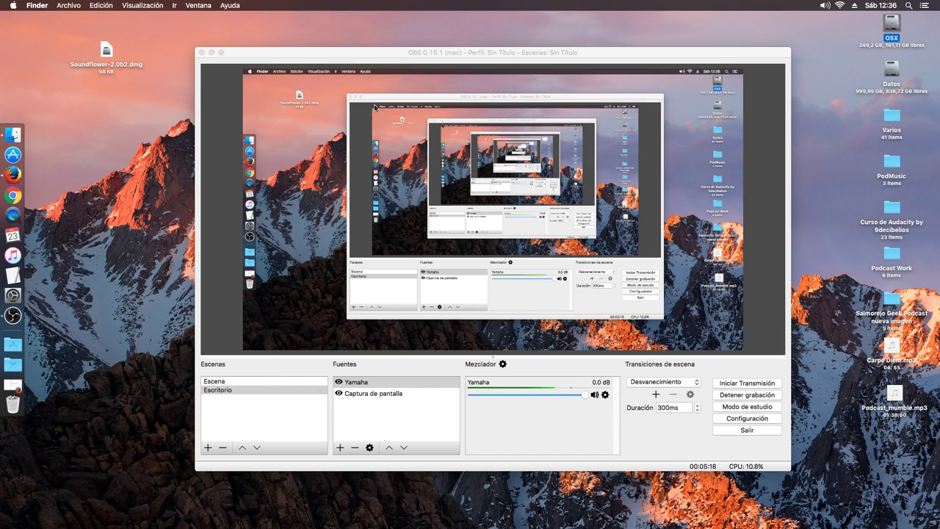
# Step: Minimize OBS and open Configuración de Audio MIDI from the Utilidades folder
pyautogui.moveTo(413, 53); pyautogui.dragTo(388, 50)
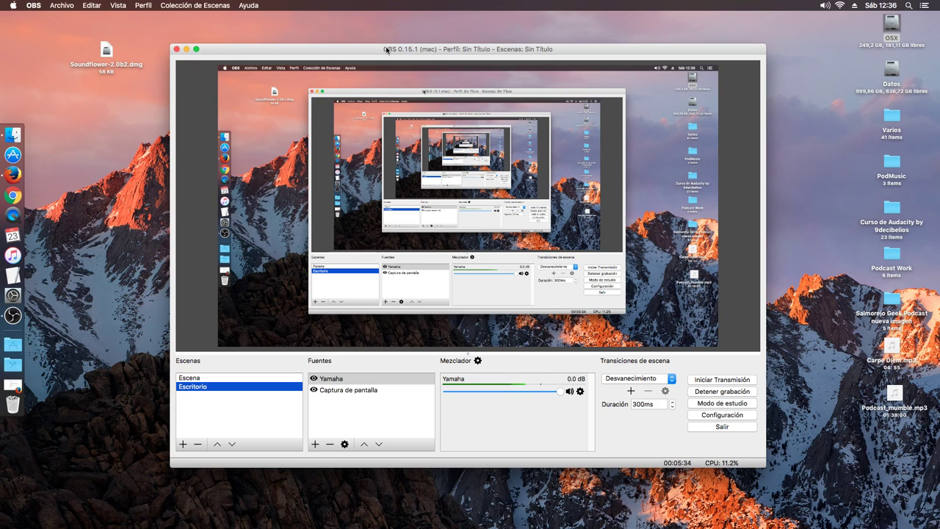
pyautogui.click(186, 49)
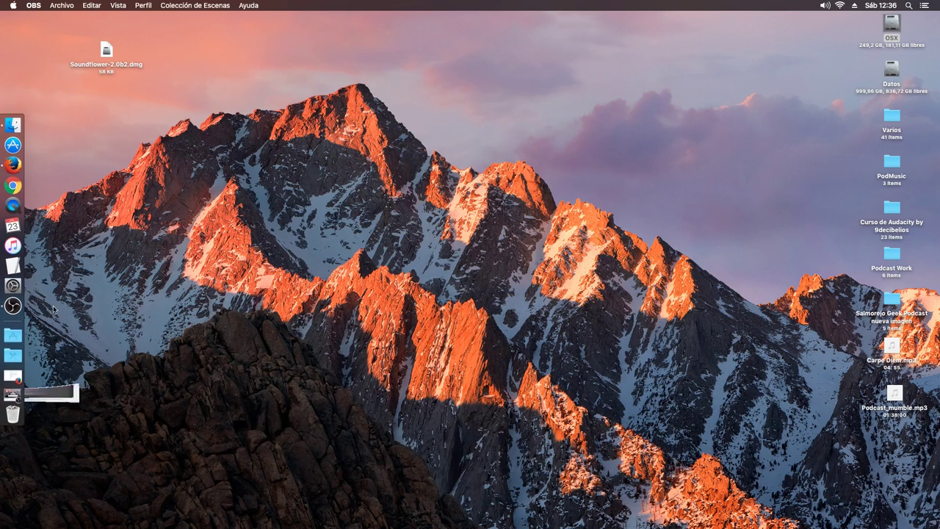
pyautogui.click(23, 357)
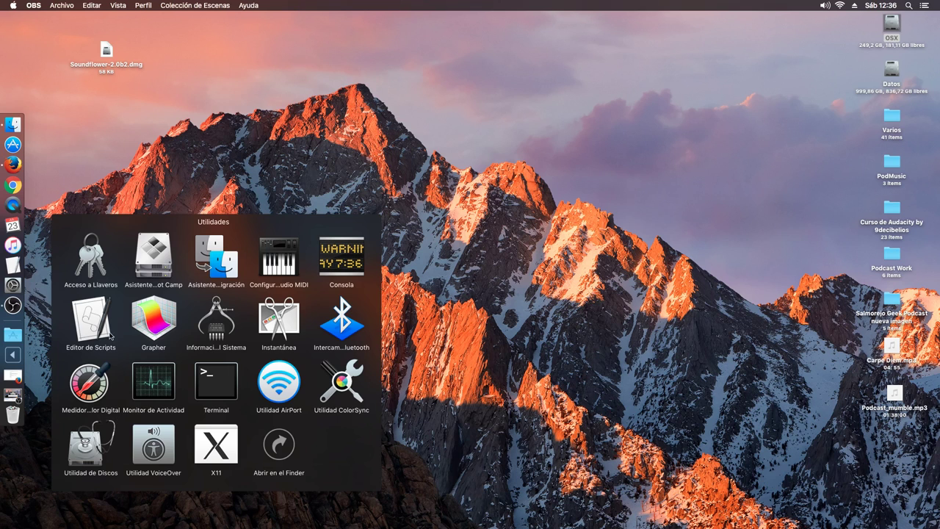
pyautogui.click(281, 263)
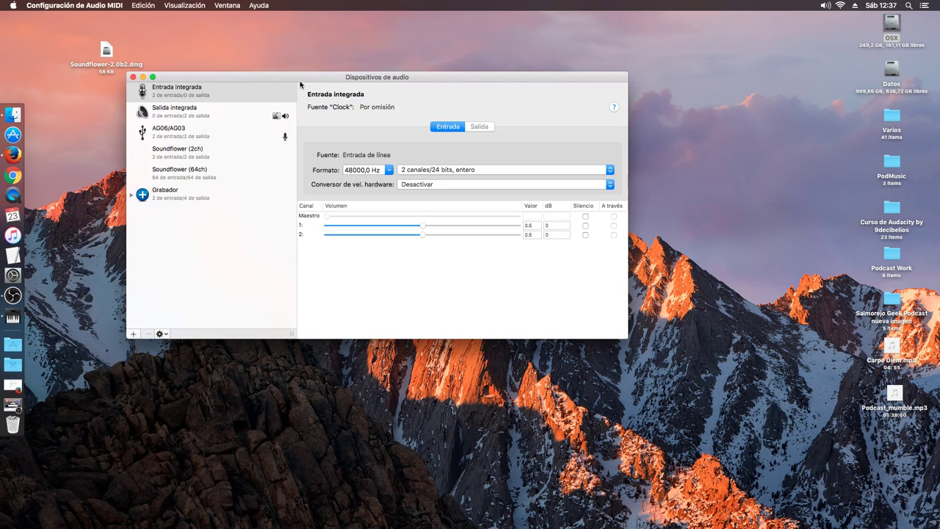
pyautogui.moveTo(300, 79); pyautogui.dragTo(369, 101)
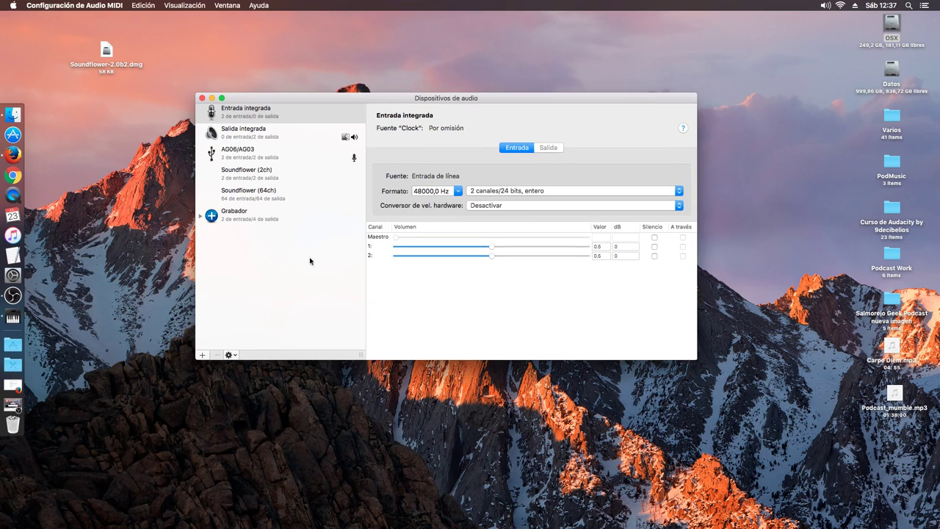
# Step: Create a multiple output device that uses both Salida integrada and Soundflower (2ch)
pyautogui.click(202, 356)
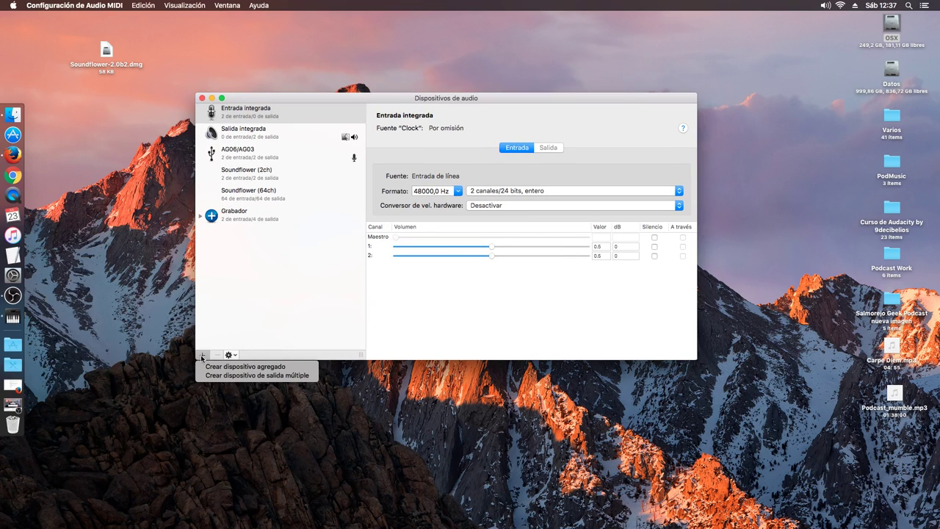
pyautogui.click(265, 376)
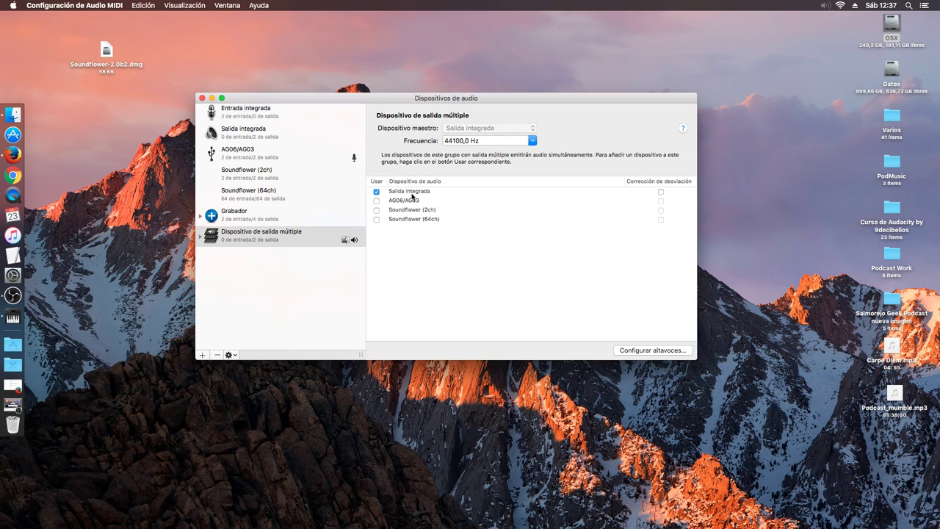
pyautogui.click(376, 211)
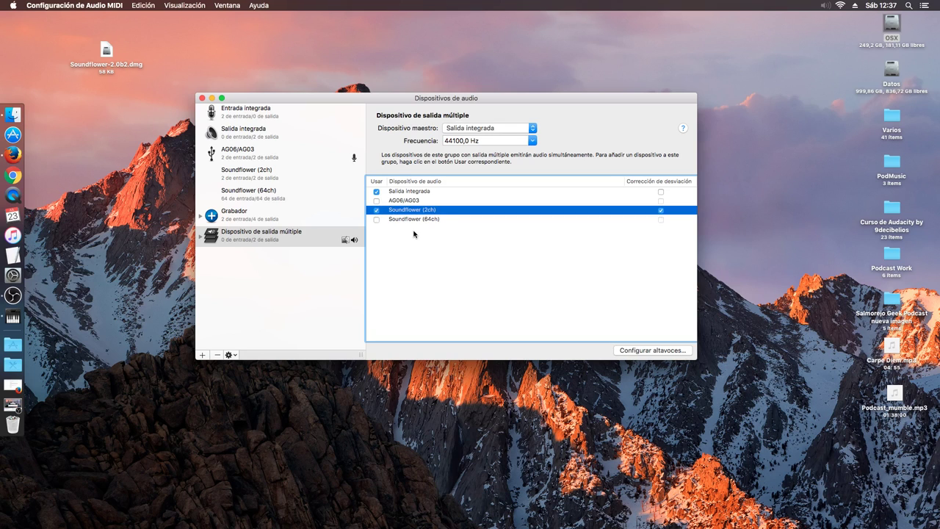
pyautogui.click(418, 193)
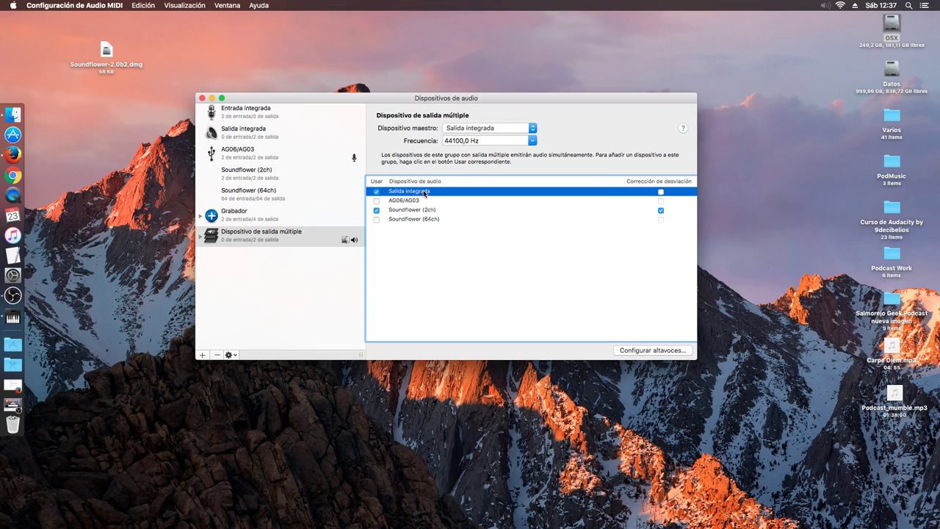
pyautogui.click(415, 213)
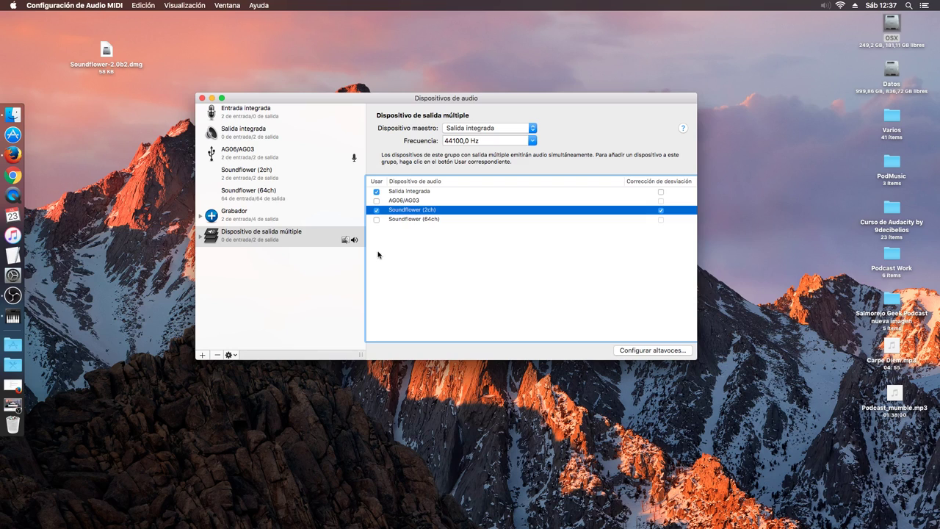
pyautogui.click(203, 357)
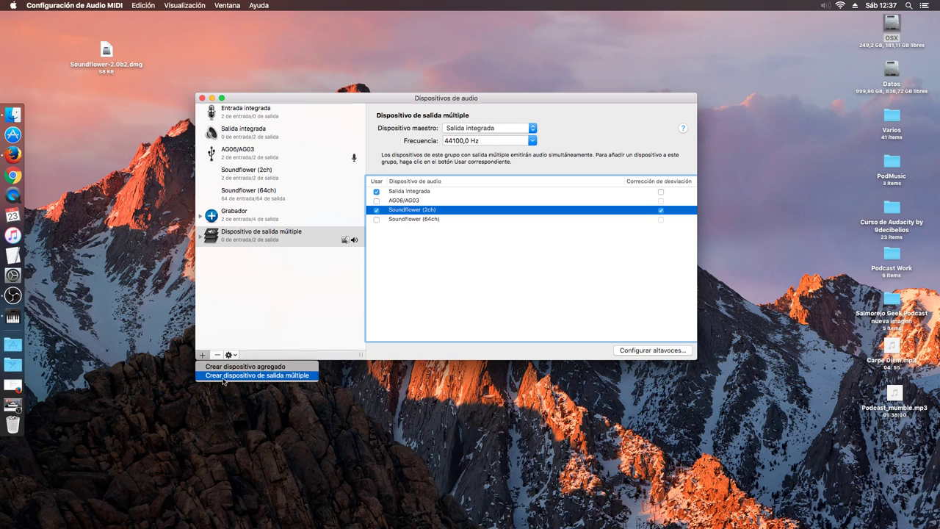
pyautogui.click(514, 273)
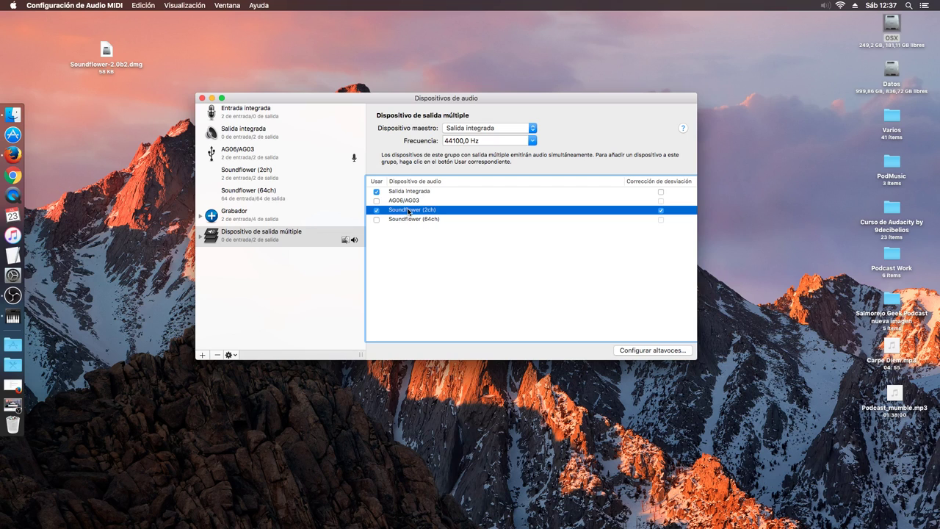
# Step: Close the audio devices window and quit Configuración de Audio MIDI
pyautogui.click(202, 99)
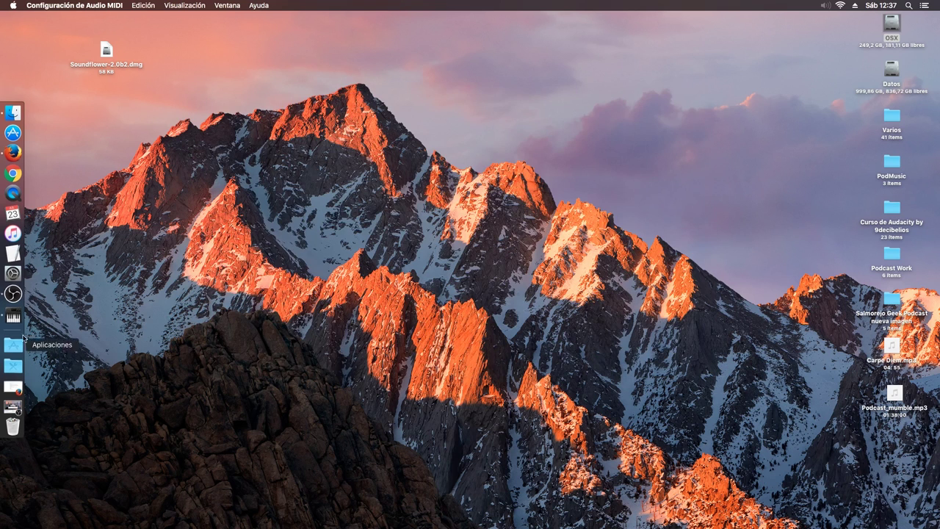
pyautogui.rightClick(21, 315)
pyautogui.click(74, 319)
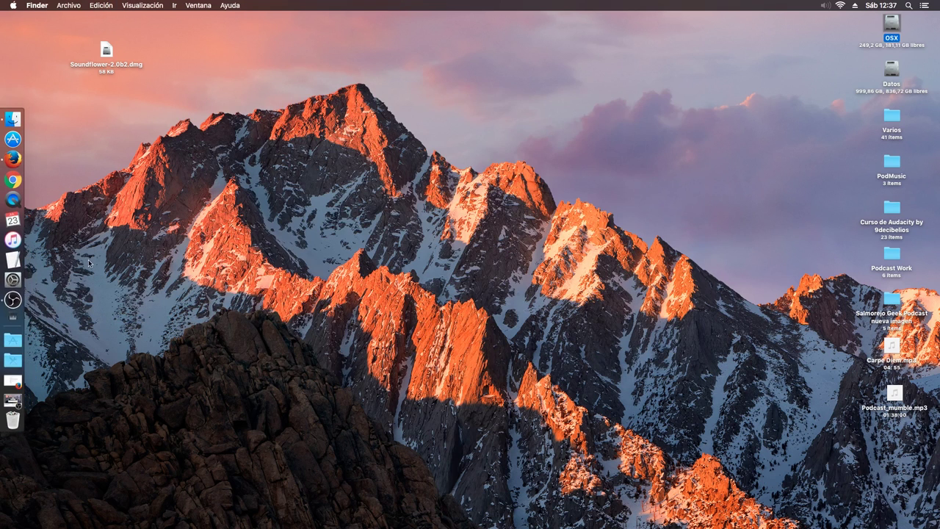
# Step: Set Dispositivo de salida múltiple as the sound output device in Preferencias del Sistema
pyautogui.click(24, 286)
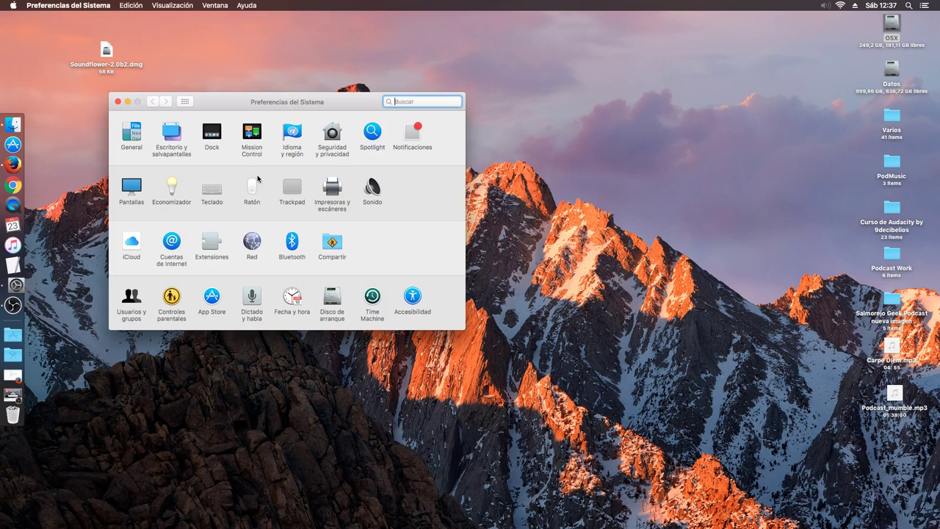
pyautogui.click(371, 185)
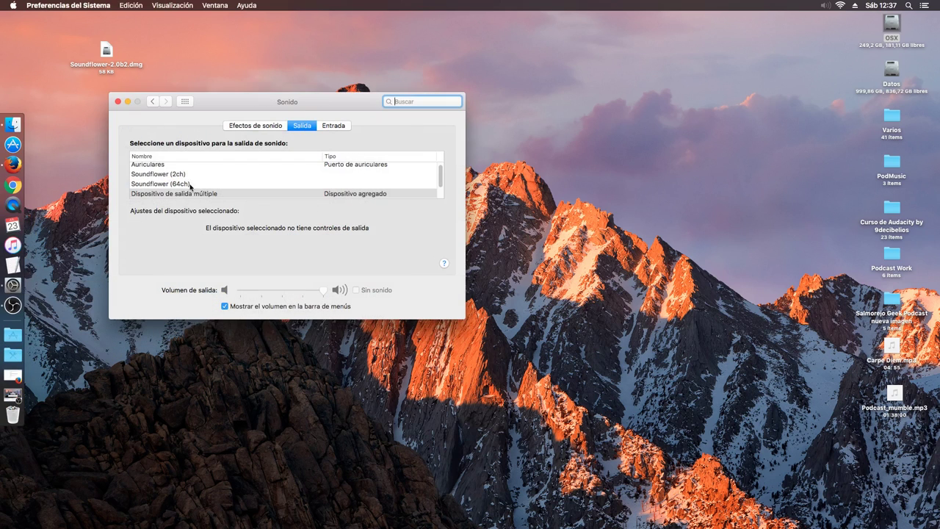
pyautogui.scroll(-2, 245, 175)
pyautogui.click(206, 176)
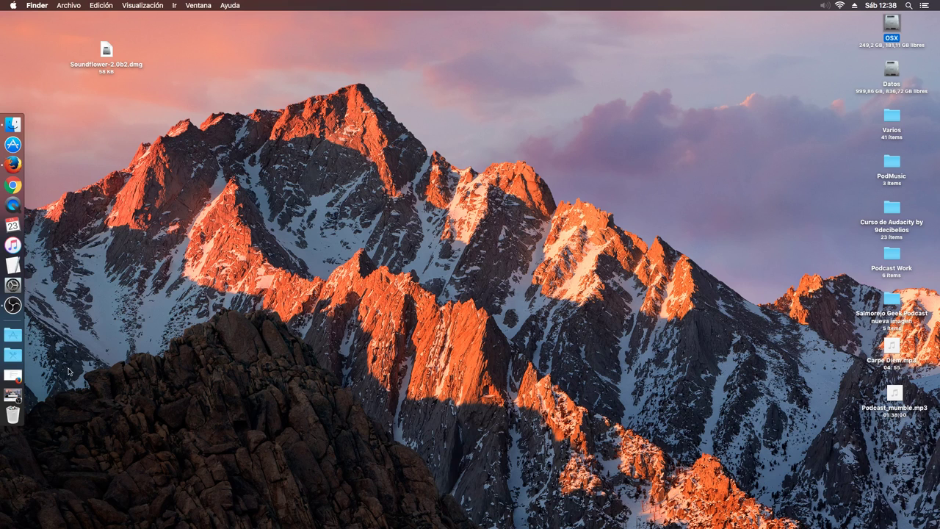
# Step: Restore OBS and set its first desktop audio device to Por defecto in the audio settings, accepting the change
pyautogui.click(13, 395)
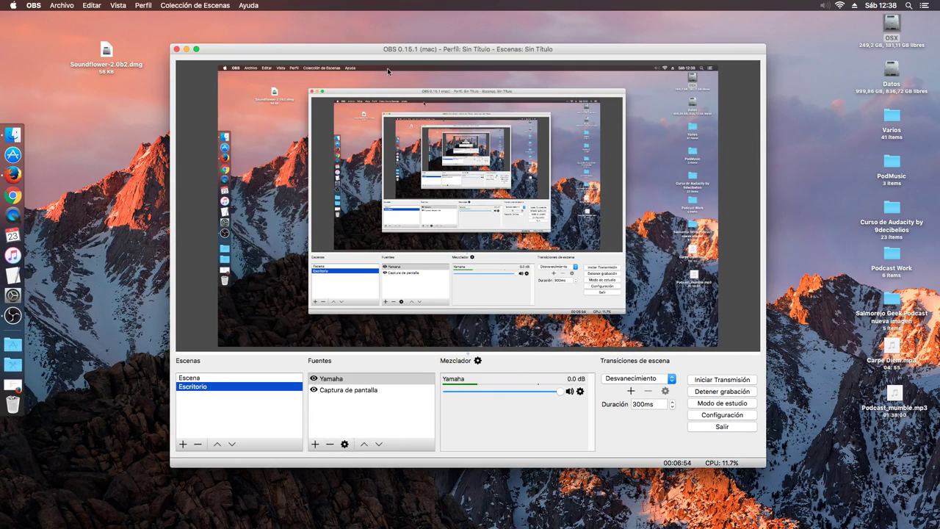
pyautogui.moveTo(394, 49); pyautogui.dragTo(366, 43)
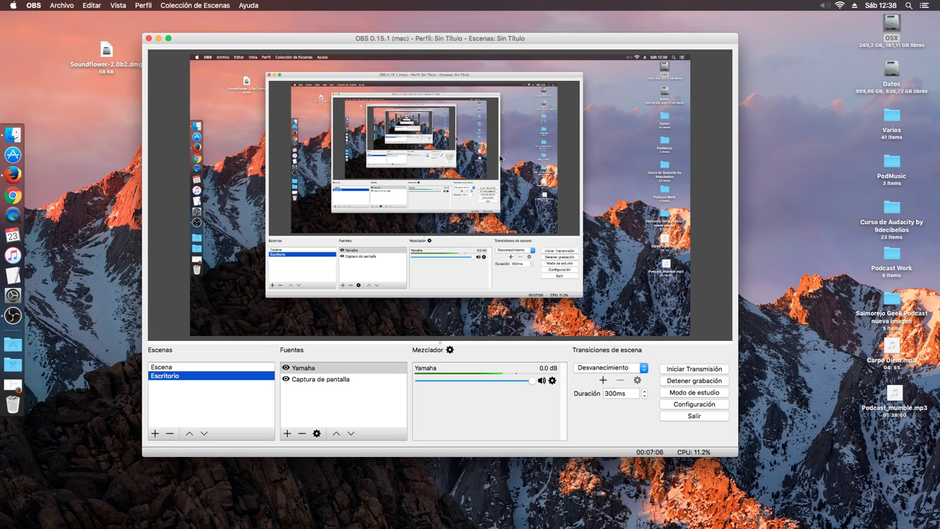
pyautogui.click(693, 406)
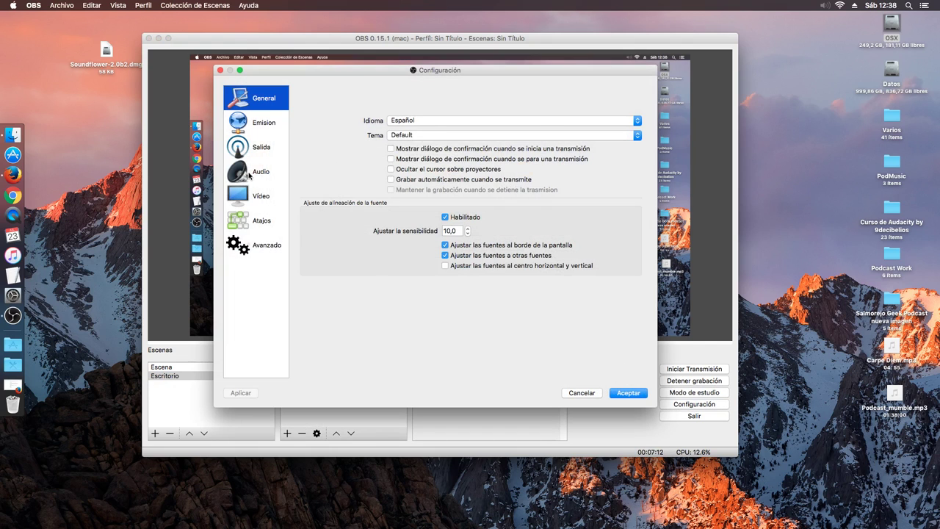
pyautogui.click(249, 173)
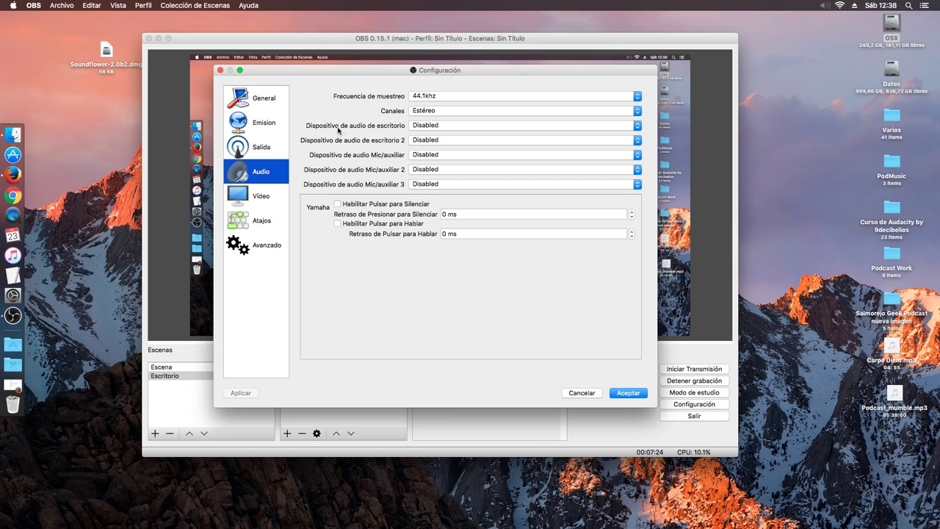
pyautogui.click(423, 126)
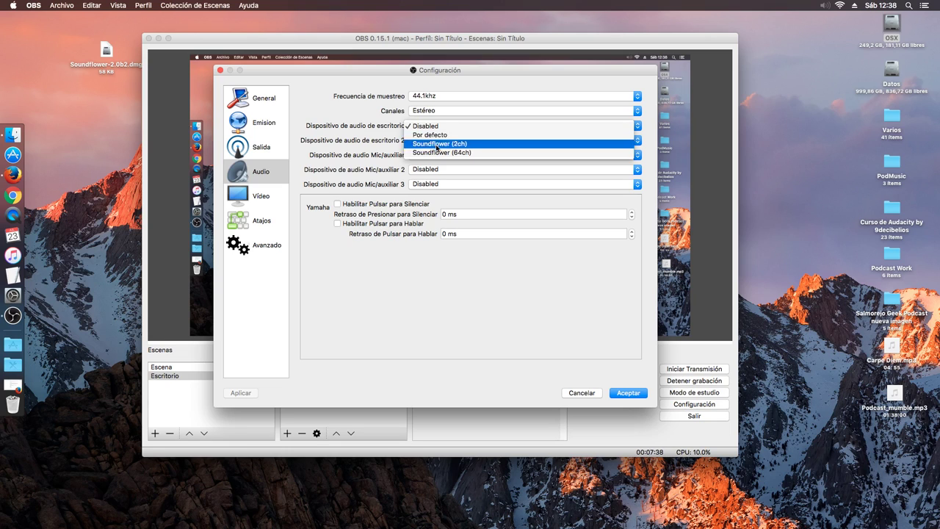
pyautogui.click(439, 136)
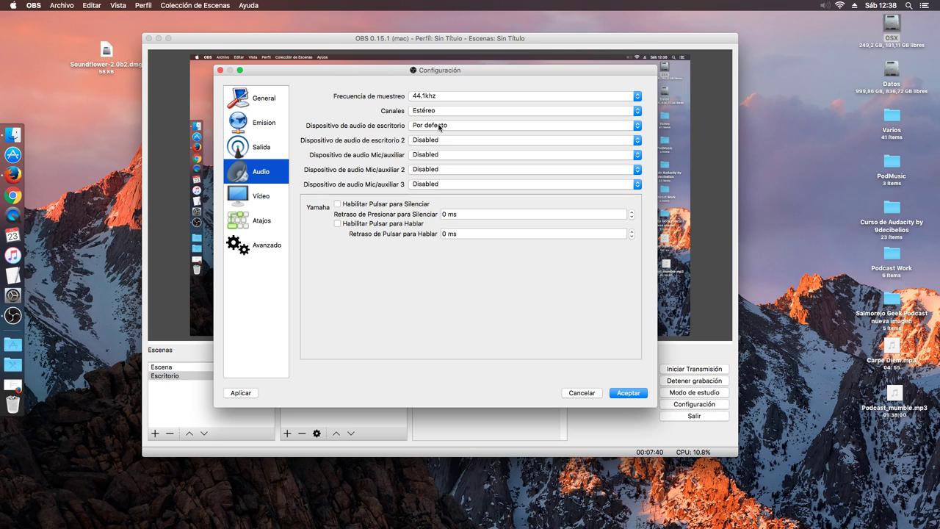
pyautogui.click(627, 393)
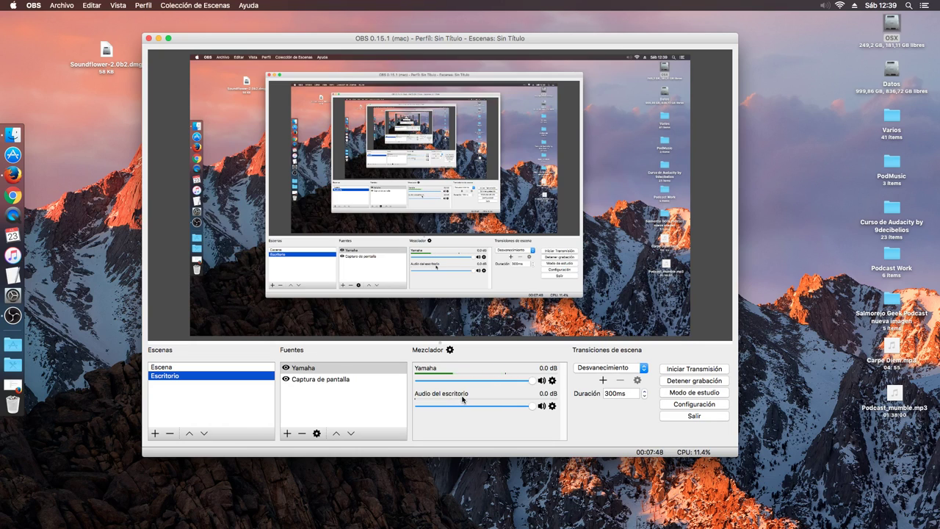
# Step: Examine the source types that can be added, pointing out Captura de salida de audio, and dismiss the list without adding one
pyautogui.moveTo(433, 39); pyautogui.dragTo(366, 29)
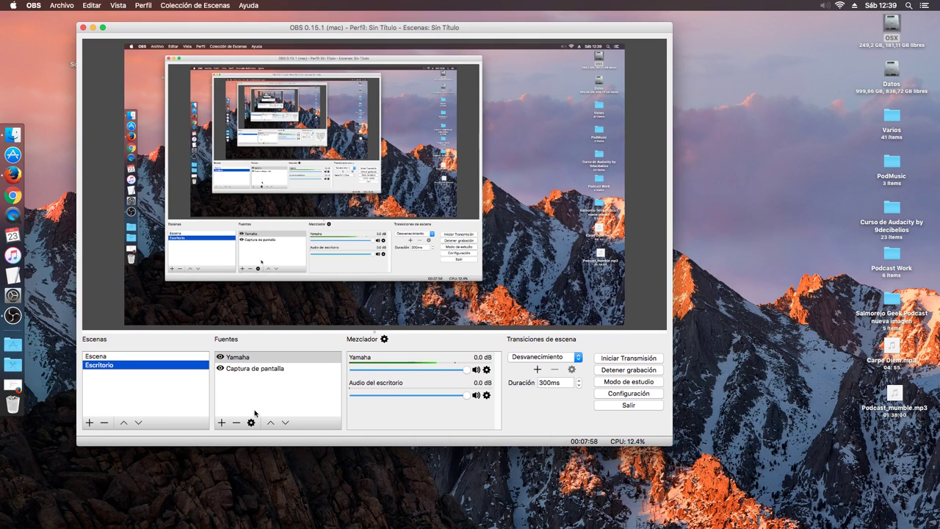
pyautogui.click(222, 423)
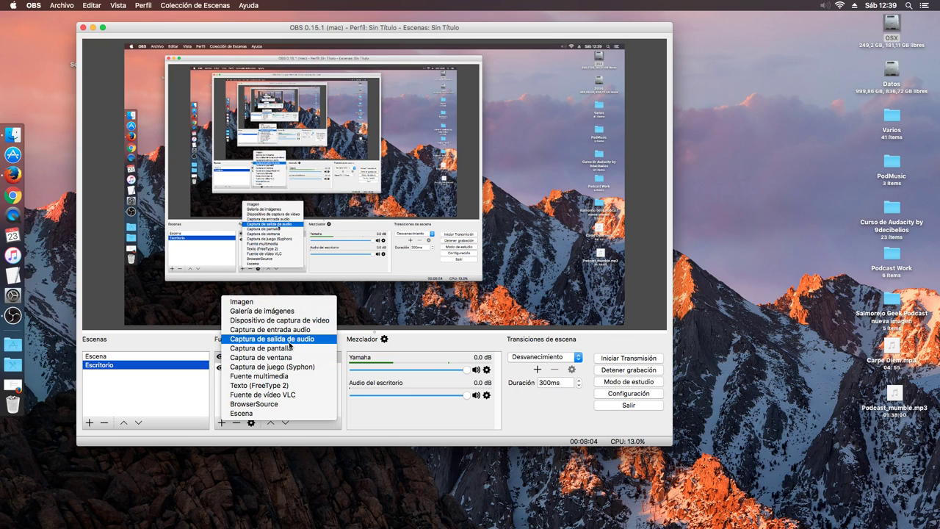
pyautogui.click(394, 419)
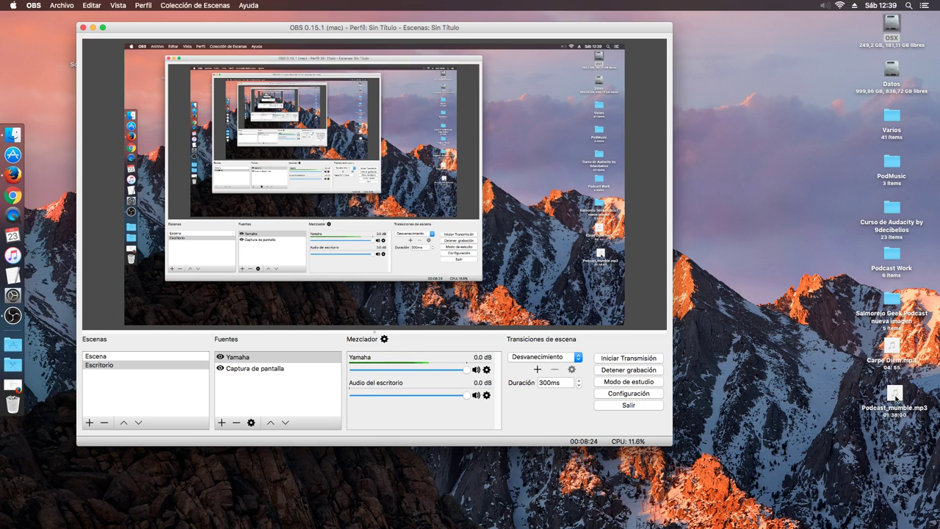
# Step: Preview Carpe Diem.mp3 from the desktop, skipping through the track to test the OBS desktop audio meter, and close the preview
pyautogui.click(891, 346)
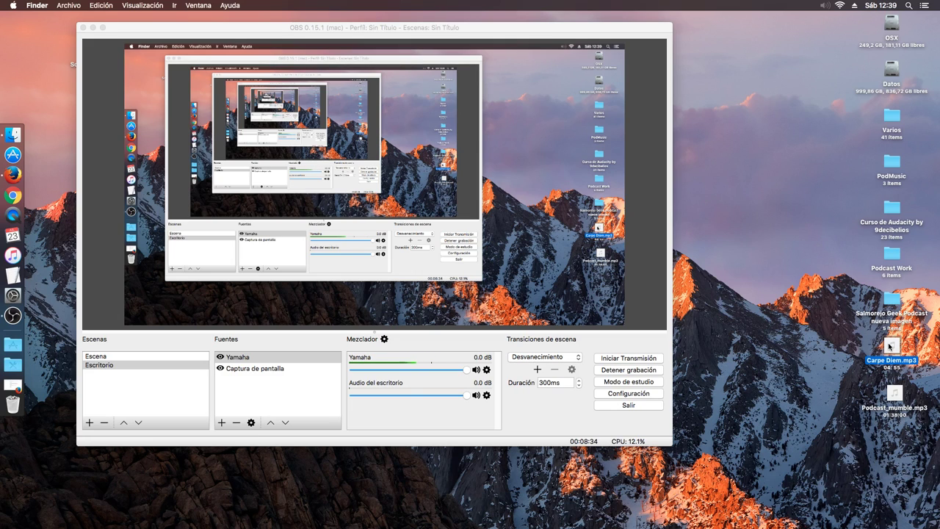
pyautogui.press('space')
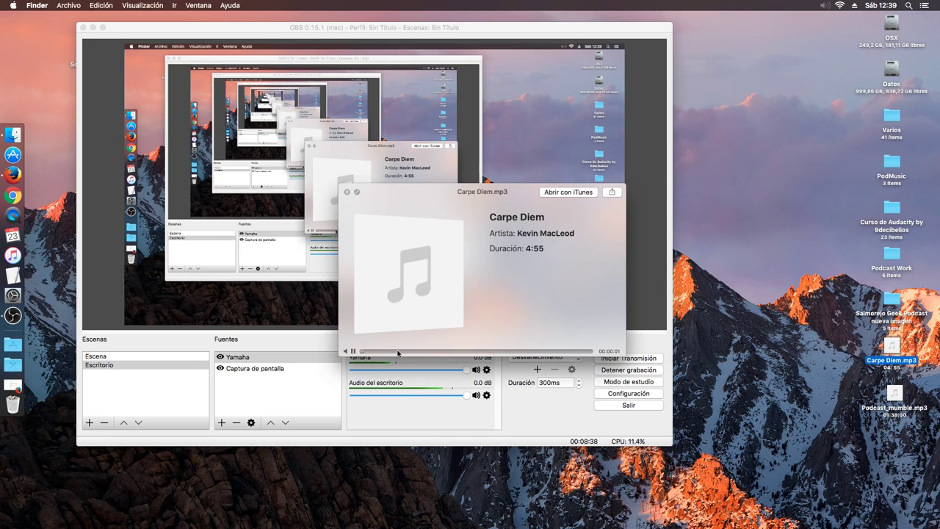
pyautogui.click(400, 352)
pyautogui.click(481, 351)
pyautogui.press('space')
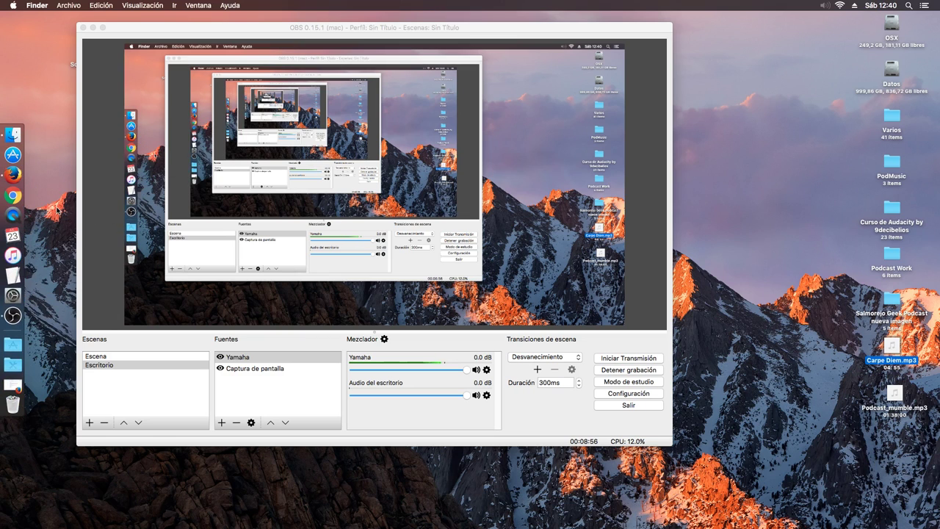
# Step: Switch to Firefox and open YouTube in a new tab through the Google home page
pyautogui.click(21, 174)
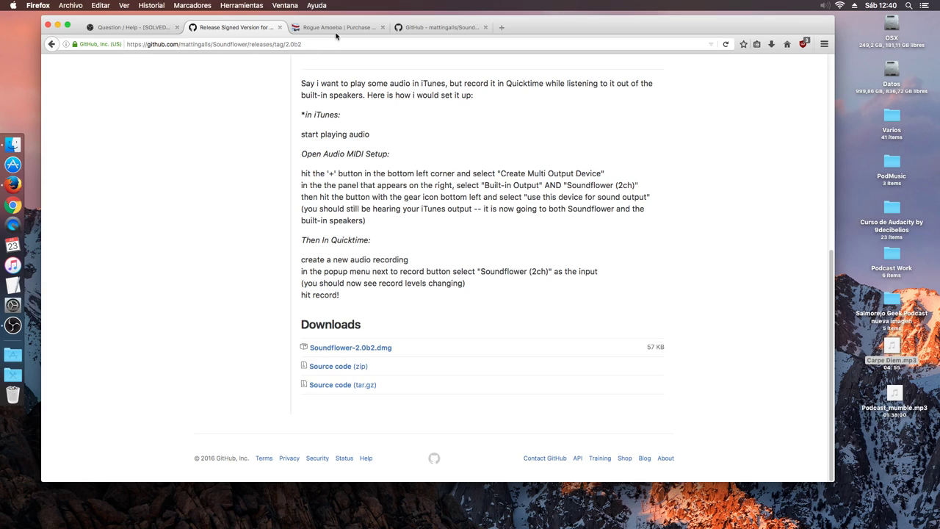
pyautogui.click(502, 28)
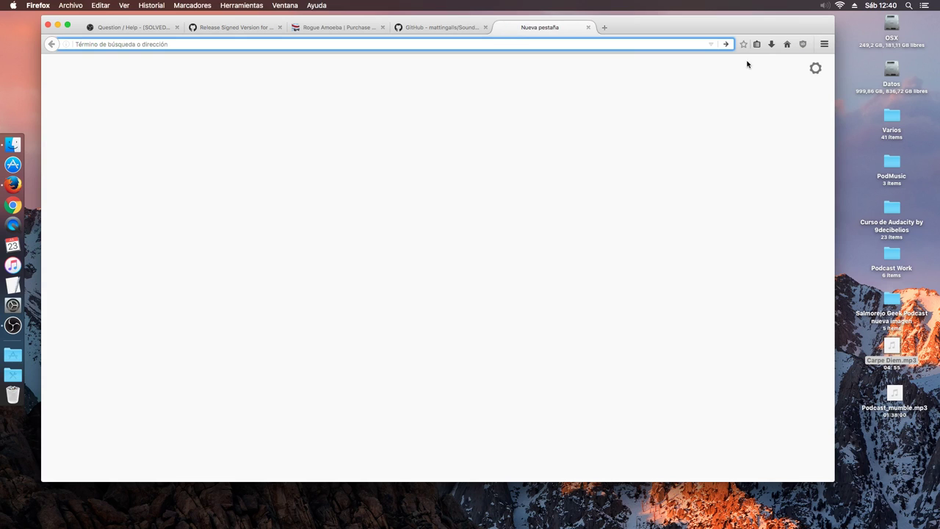
pyautogui.click(787, 44)
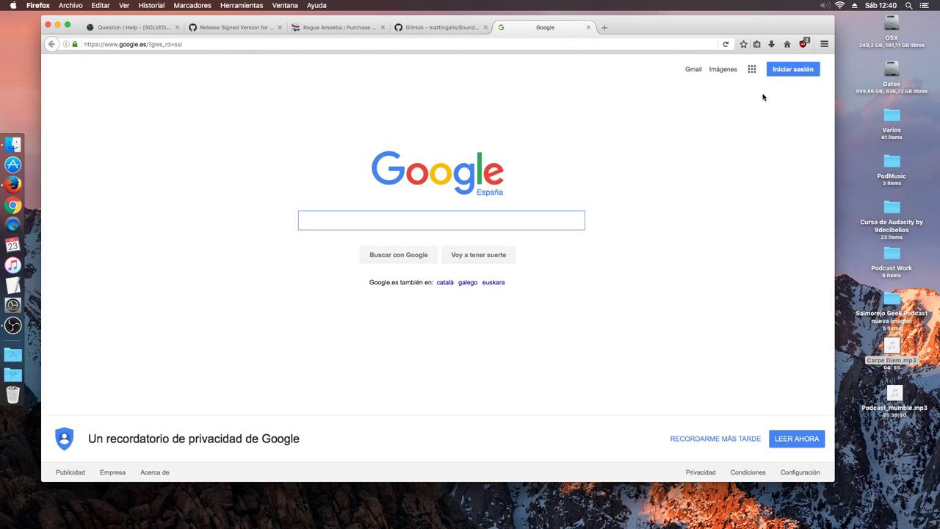
pyautogui.click(751, 70)
pyautogui.click(695, 167)
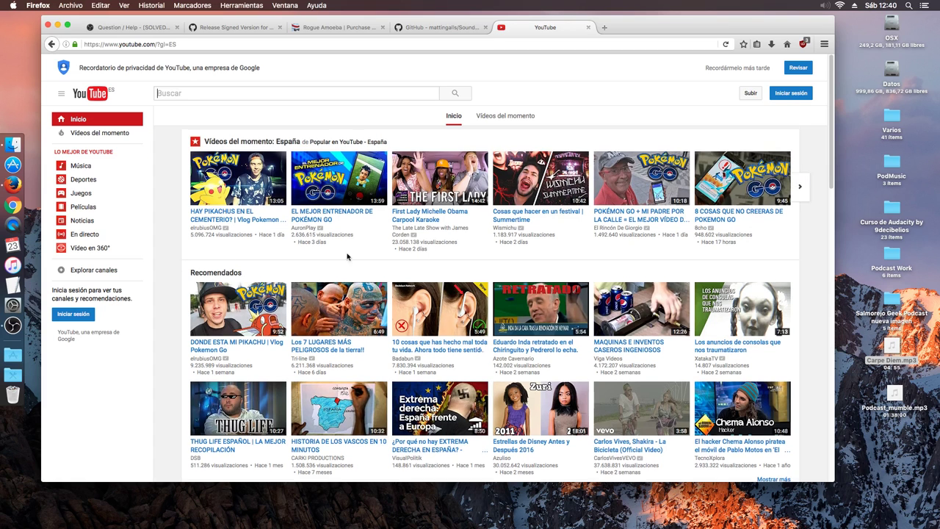
# Step: Browse to YouTube's Música channel and open the video Calvin Harris - This Is What You Came For
pyautogui.scroll(-5, 338, 254)
pyautogui.scroll(-2, 344, 250)
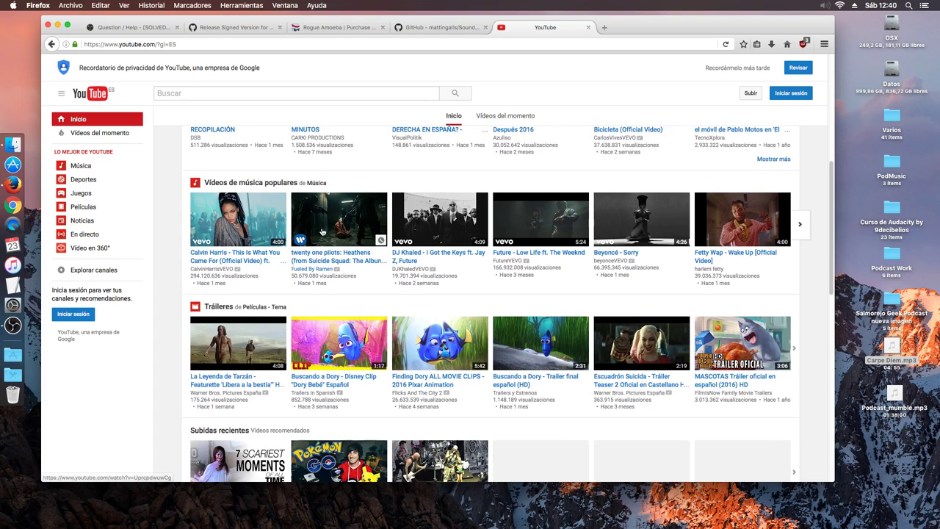
pyautogui.scroll(-1, 315, 228)
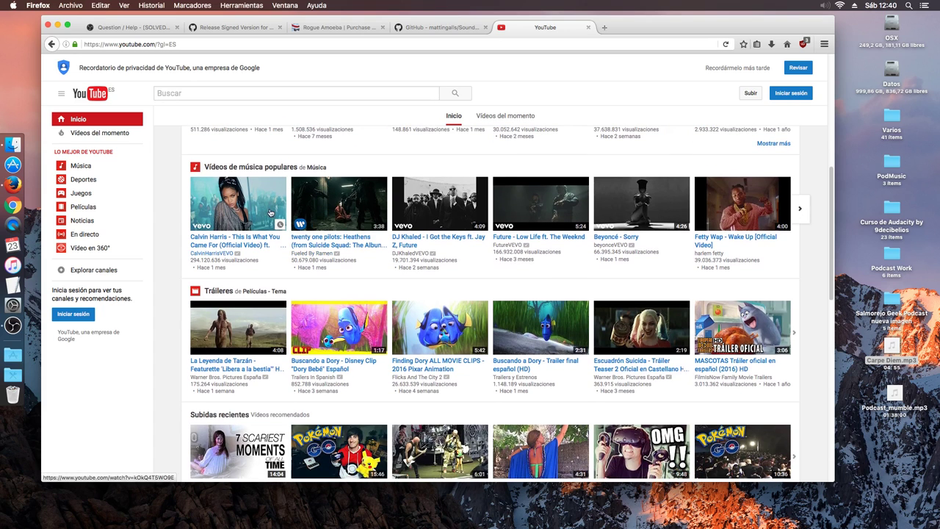
pyautogui.click(89, 180)
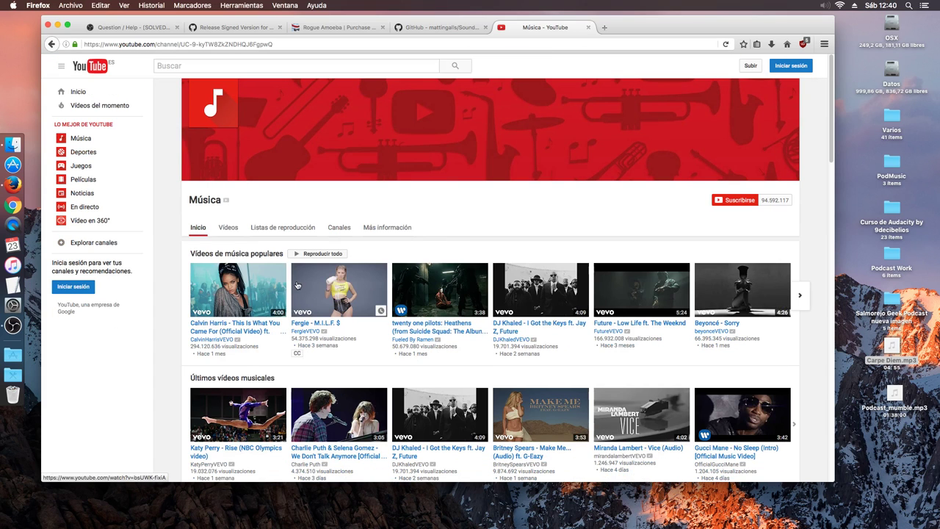
pyautogui.click(255, 287)
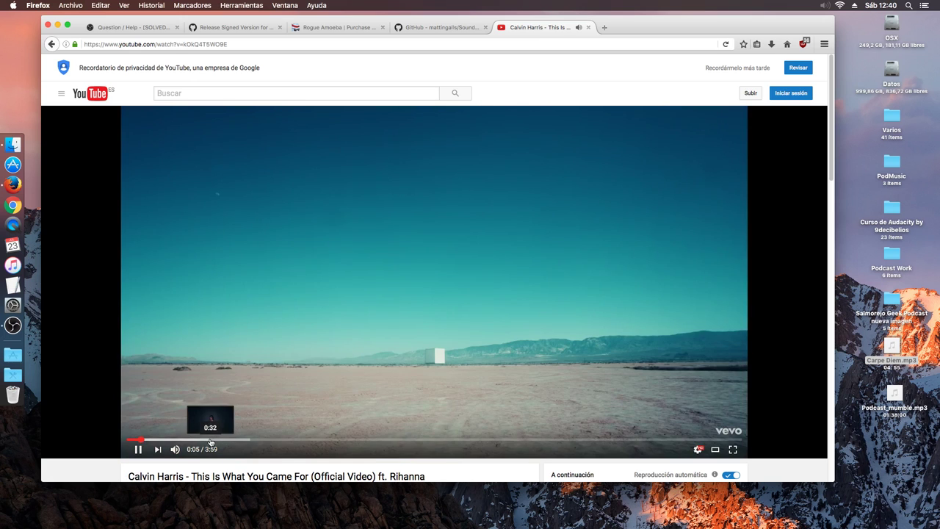
# Step: Skip ahead twice in the Calvin Harris video to test the desktop audio, pause it and minimize Firefox
pyautogui.click(210, 439)
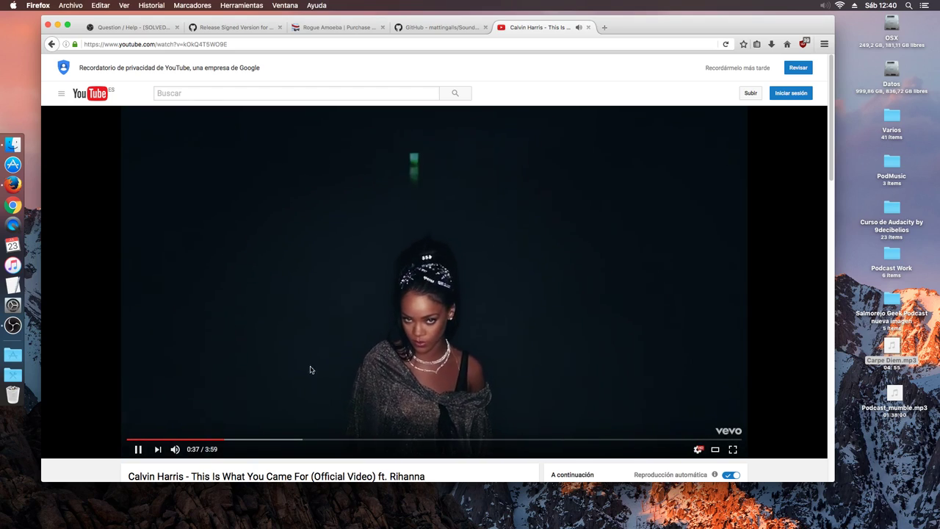
pyautogui.click(294, 439)
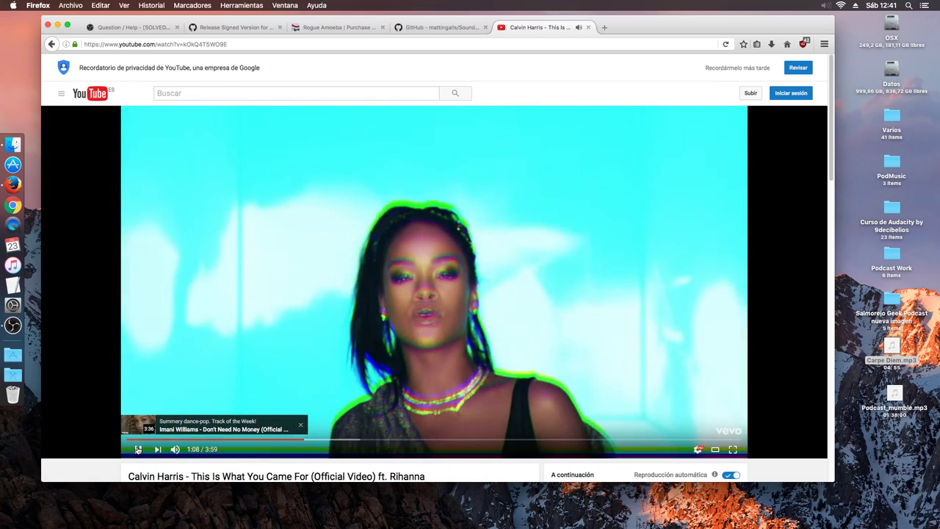
pyautogui.click(139, 408)
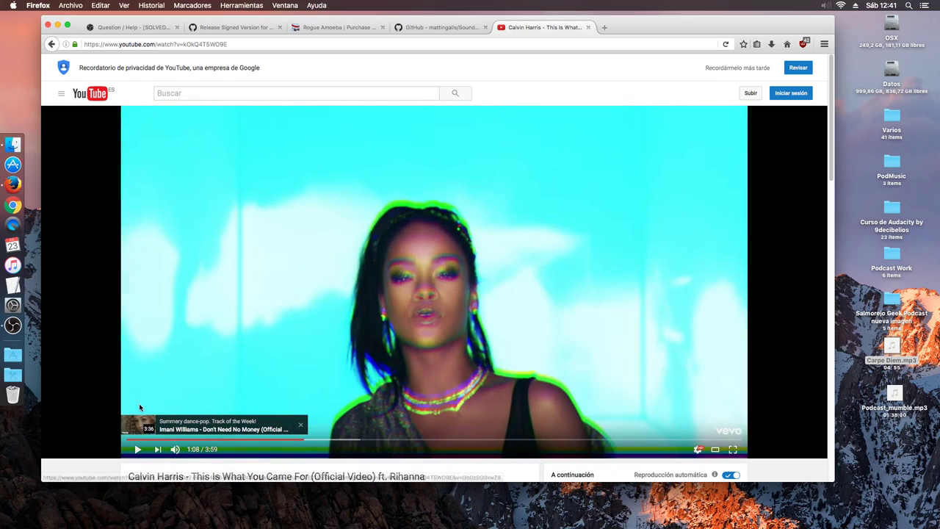
pyautogui.click(58, 26)
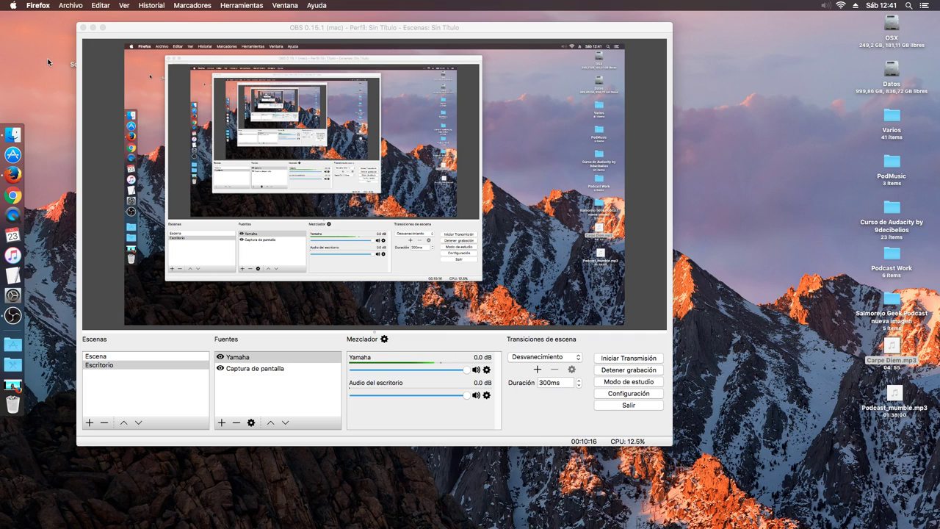
# Step: Review the desktop audio device in the OBS audio settings and leave them without changes
pyautogui.click(630, 396)
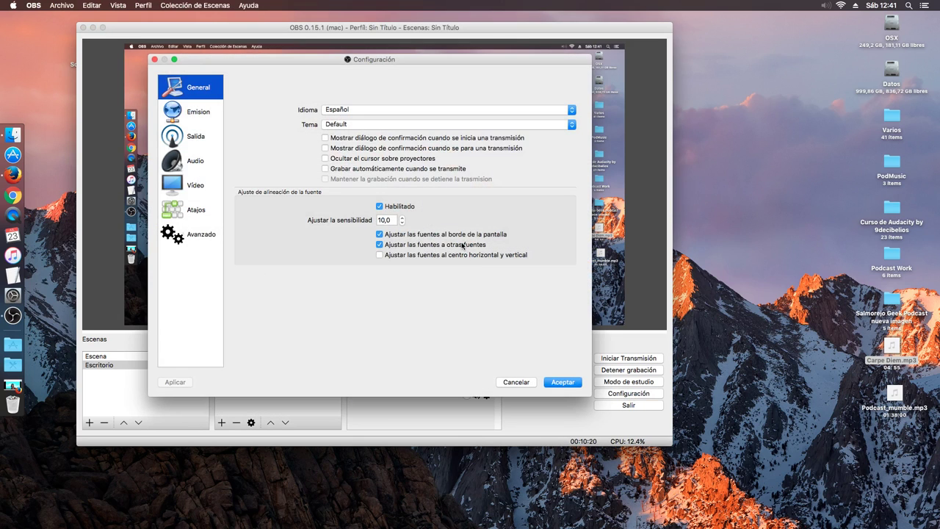
pyautogui.click(201, 163)
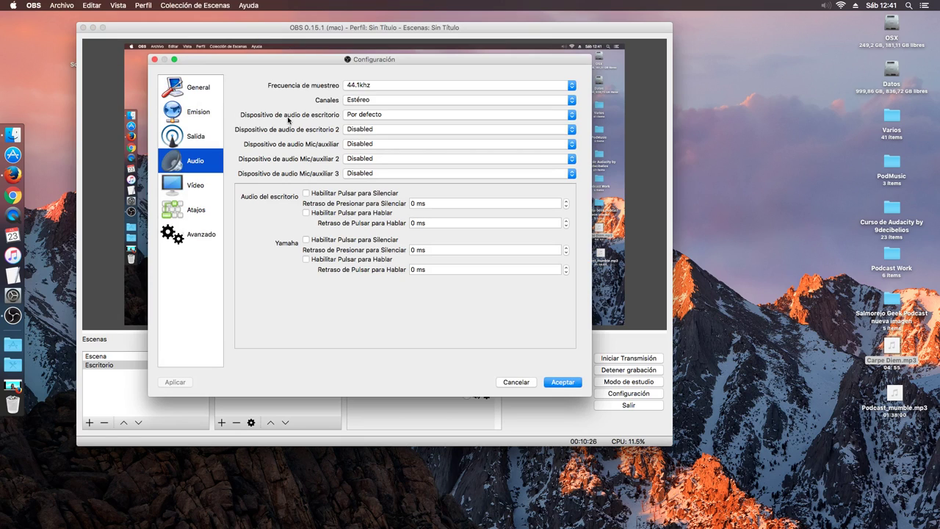
pyautogui.click(516, 382)
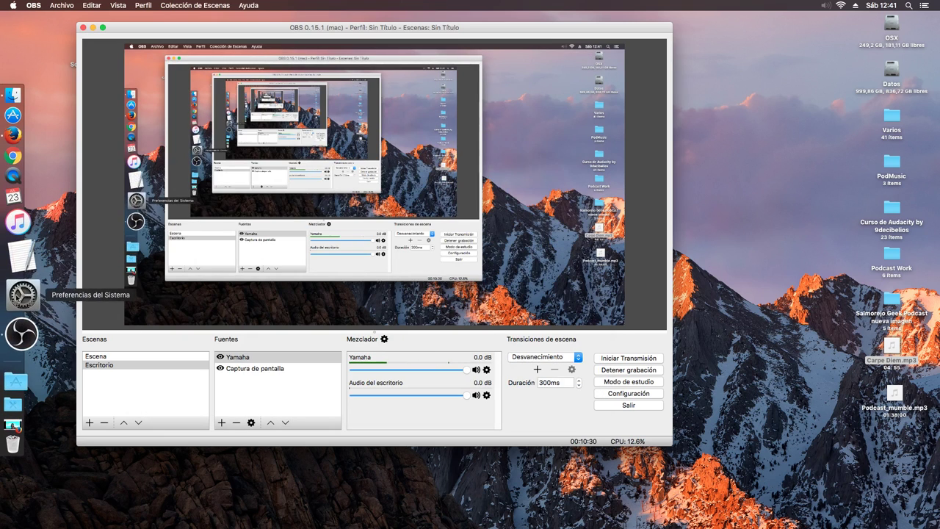
# Step: Check the sound output devices in Preferencias del Sistema, pointing out Dispositivo de salida múltiple, and close the window
pyautogui.click(23, 295)
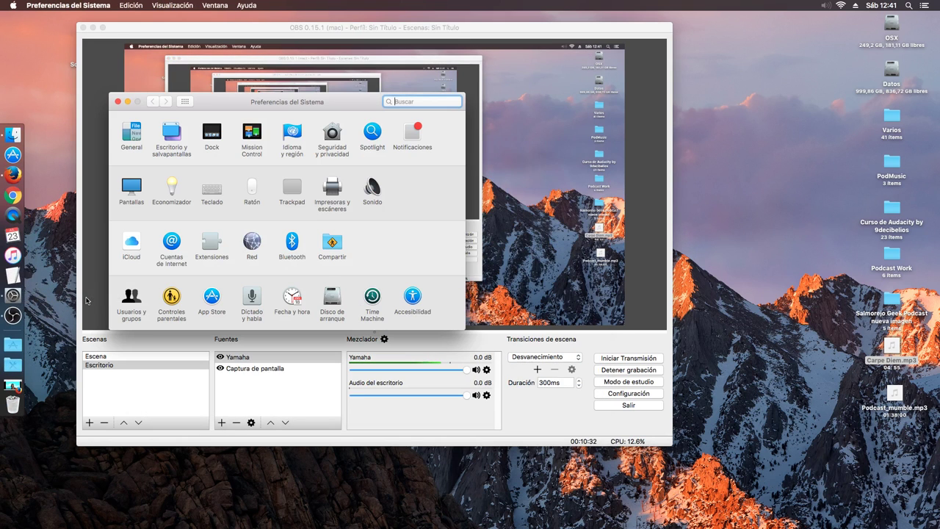
pyautogui.moveTo(271, 101); pyautogui.dragTo(553, 222)
pyautogui.click(654, 312)
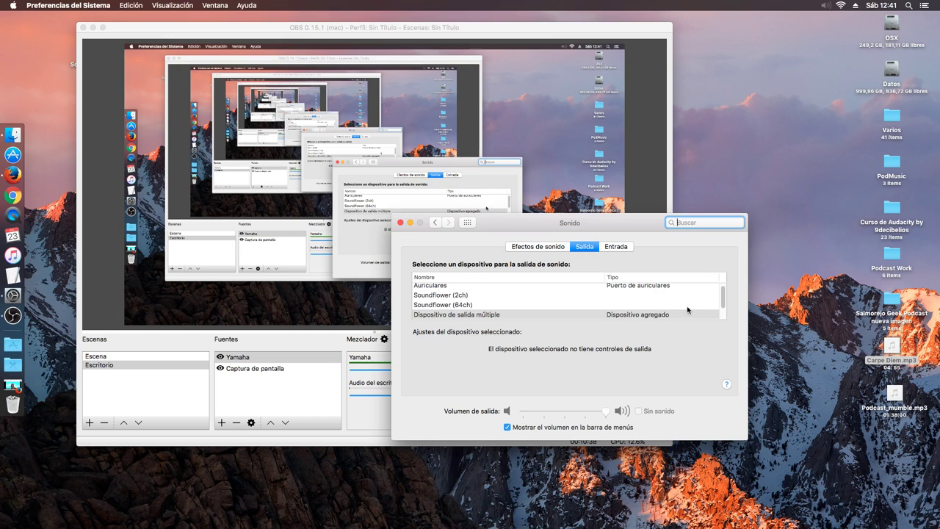
pyautogui.click(723, 303)
pyautogui.scroll(-2, 723, 303)
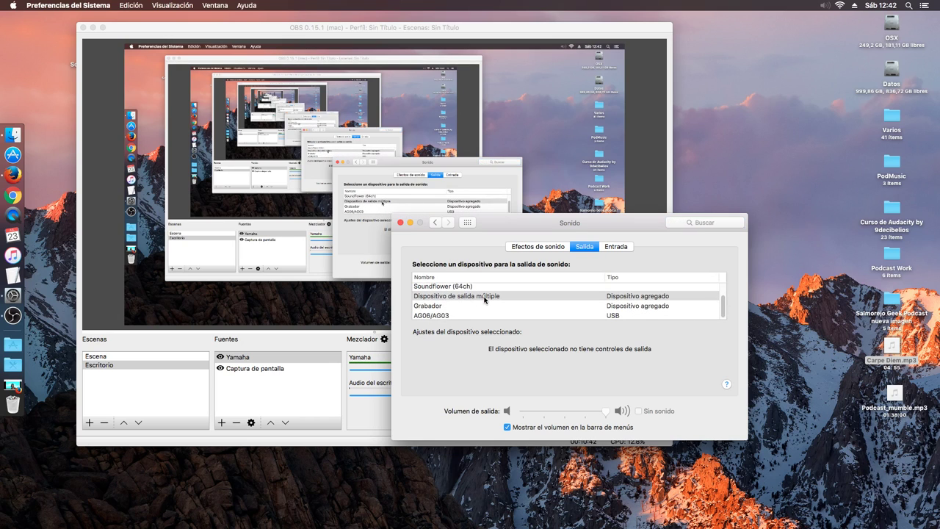
pyautogui.click(467, 222)
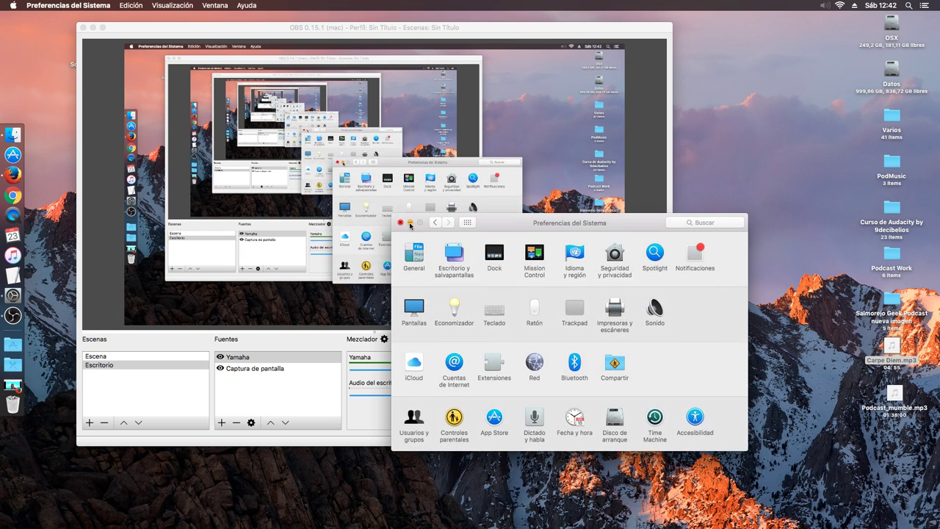
pyautogui.click(400, 222)
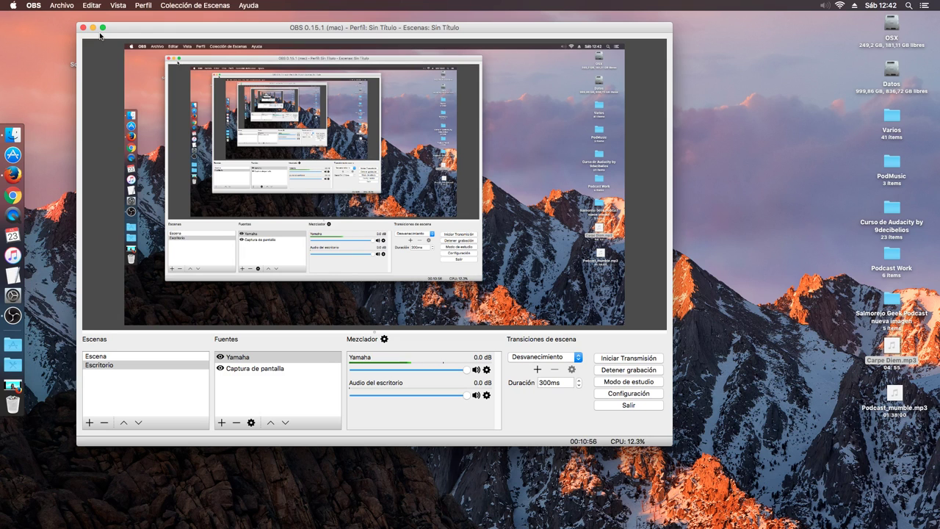
# Step: Switch to Firefox, review the OBS forum thread on SoundFlower and OSX 10.11 El Capitan, and minimize the browser
pyautogui.click(13, 177)
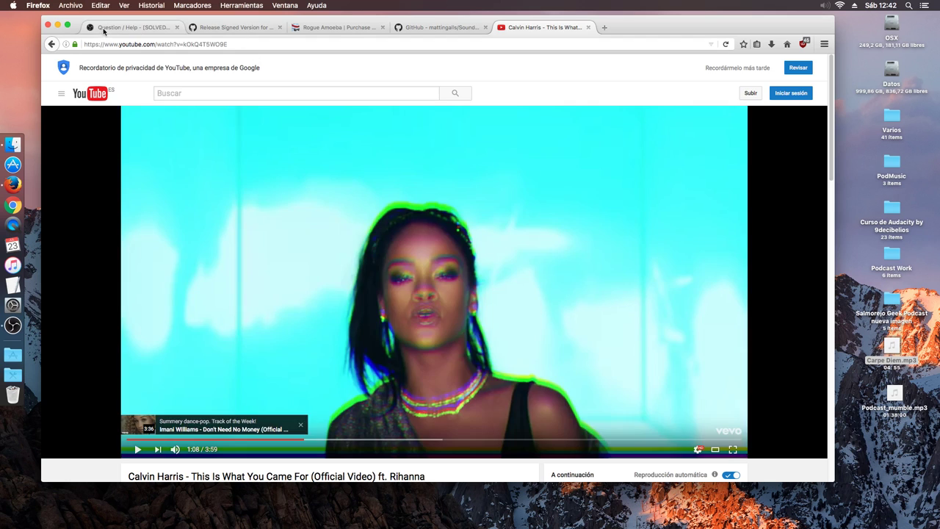
pyautogui.click(107, 29)
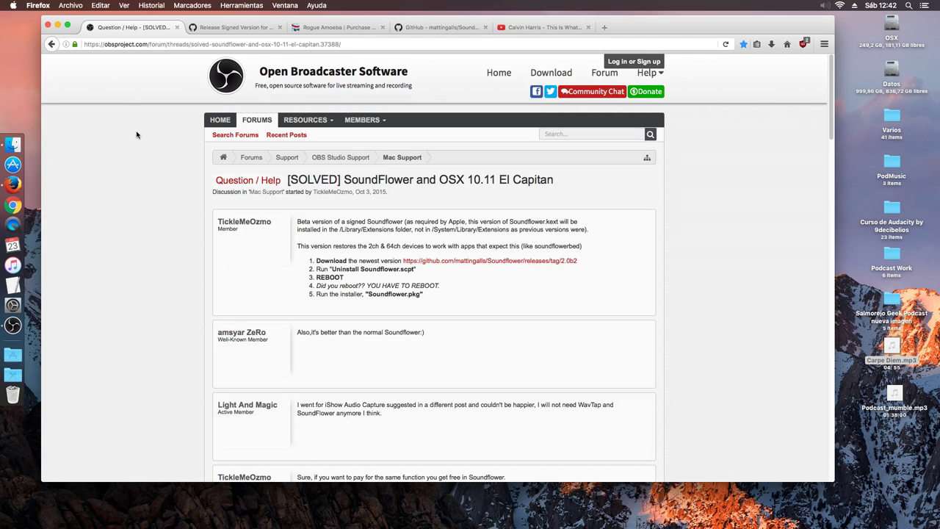
pyautogui.scroll(-10, 399, 304)
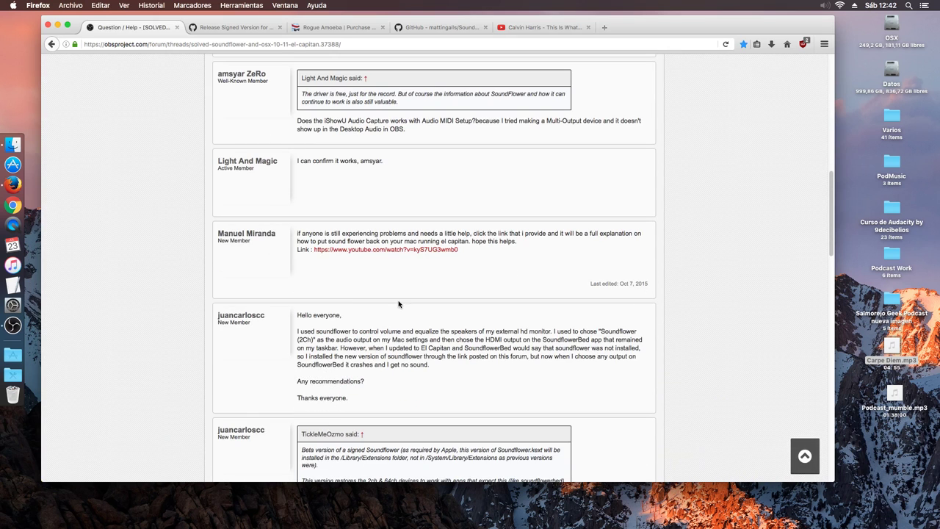
pyautogui.scroll(10, 396, 257)
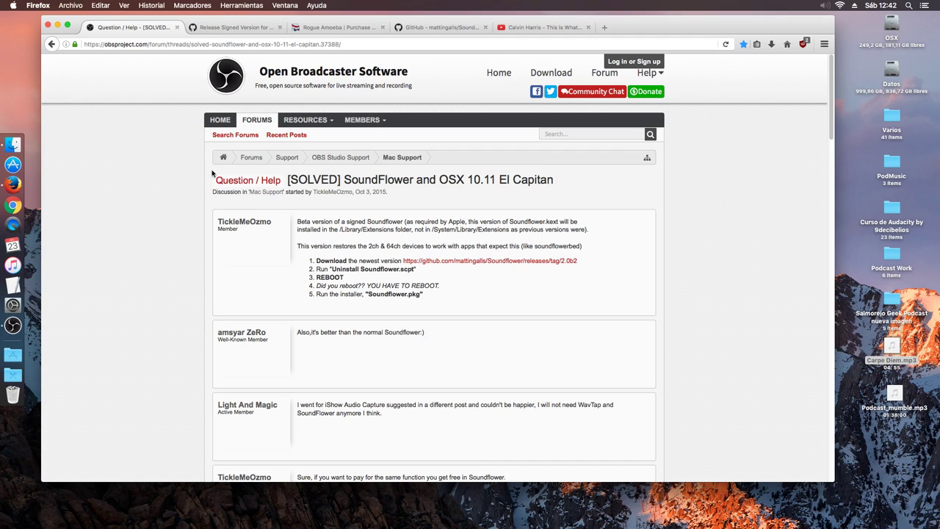
pyautogui.click(58, 26)
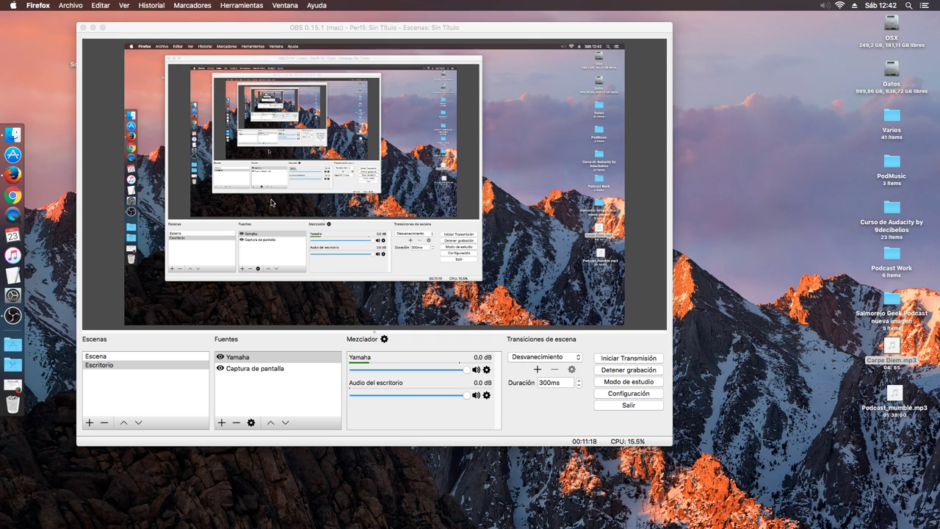